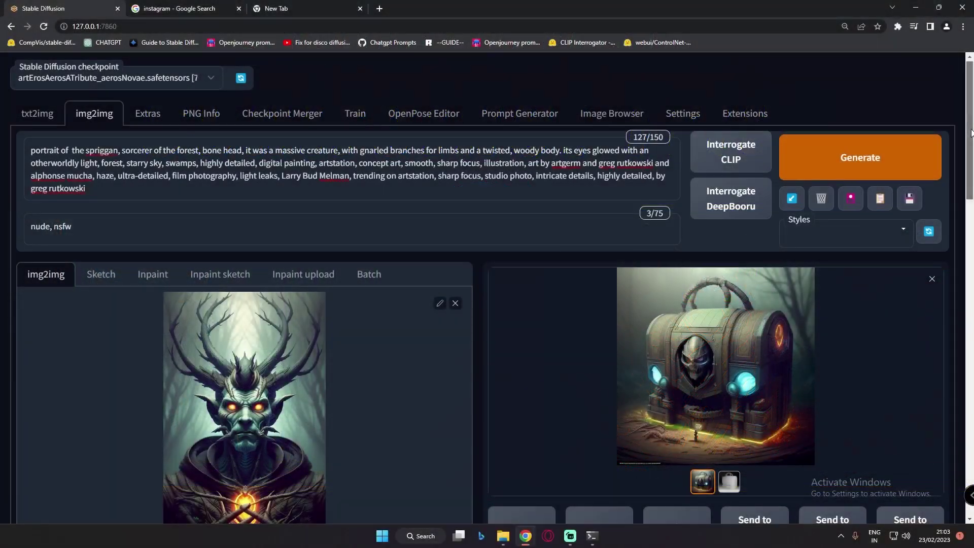
# - View the generated bag image at full size and close the enlarged view
pyautogui.moveTo(971, 133); pyautogui.dragTo(933, 319)
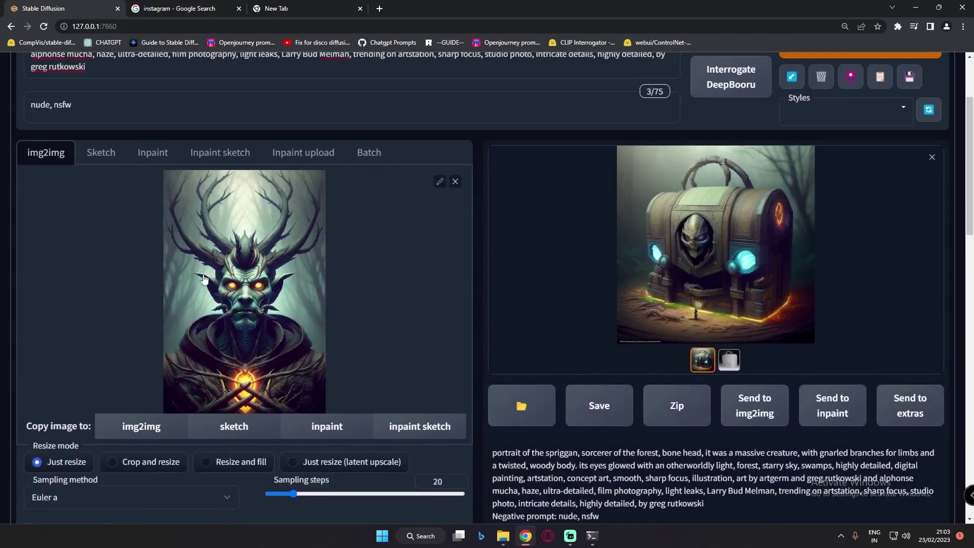
pyautogui.click(750, 241)
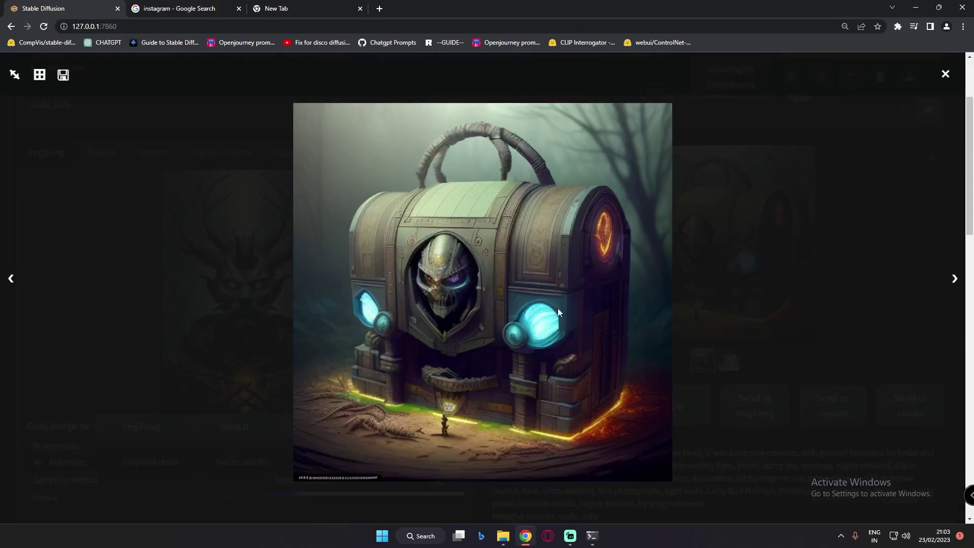
pyautogui.click(857, 279)
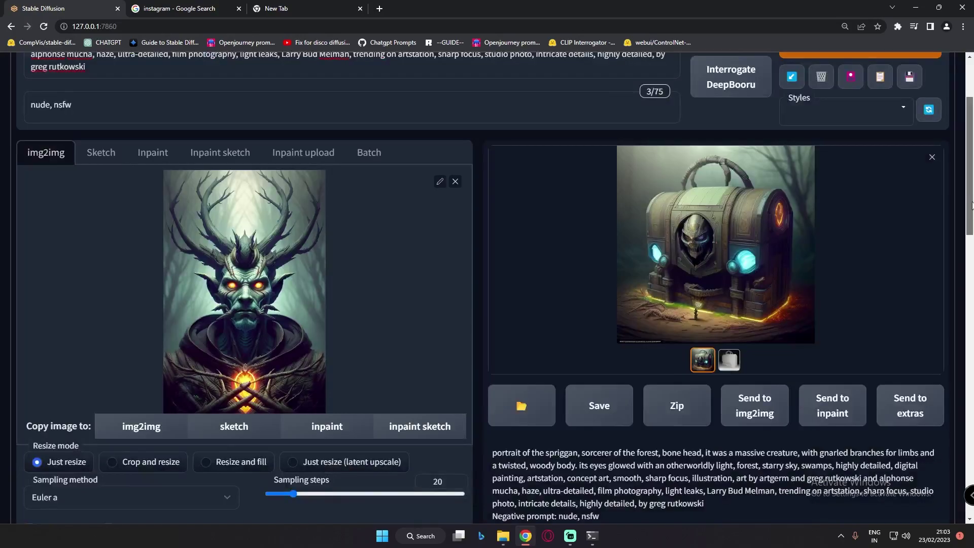
# - Review the img2img and ControlNet settings, keeping control_depth-fp16 as the ControlNet model for the pink bag image
pyautogui.scroll(-10, 129, 402)
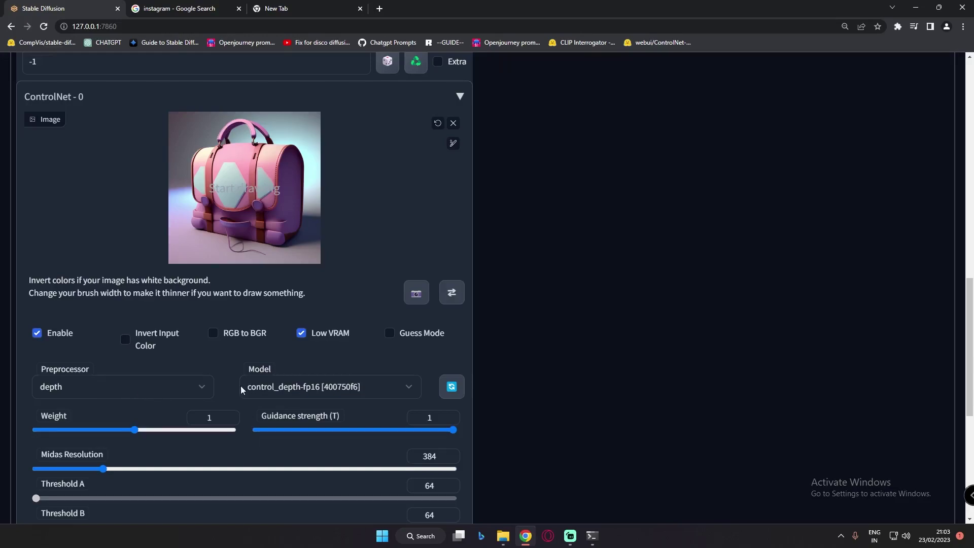
pyautogui.click(296, 387)
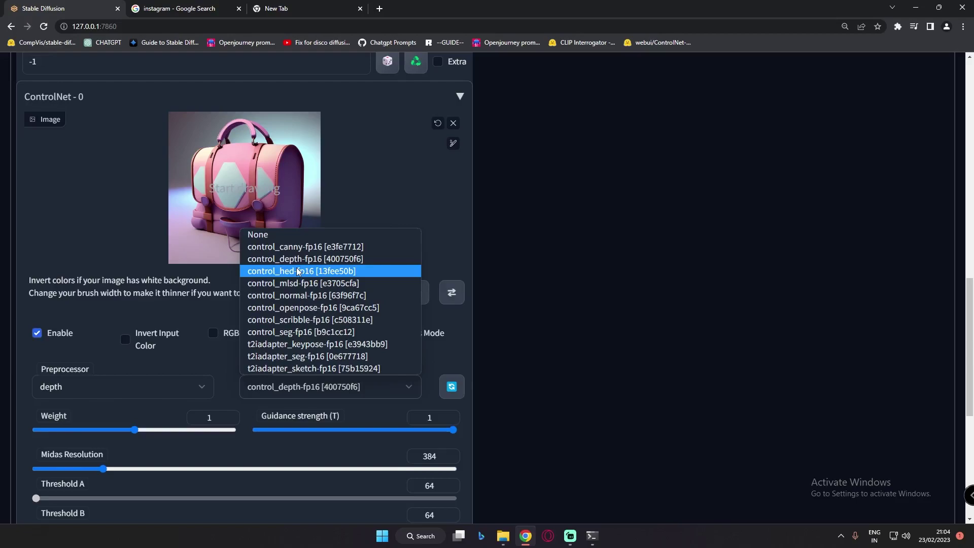
pyautogui.click(304, 260)
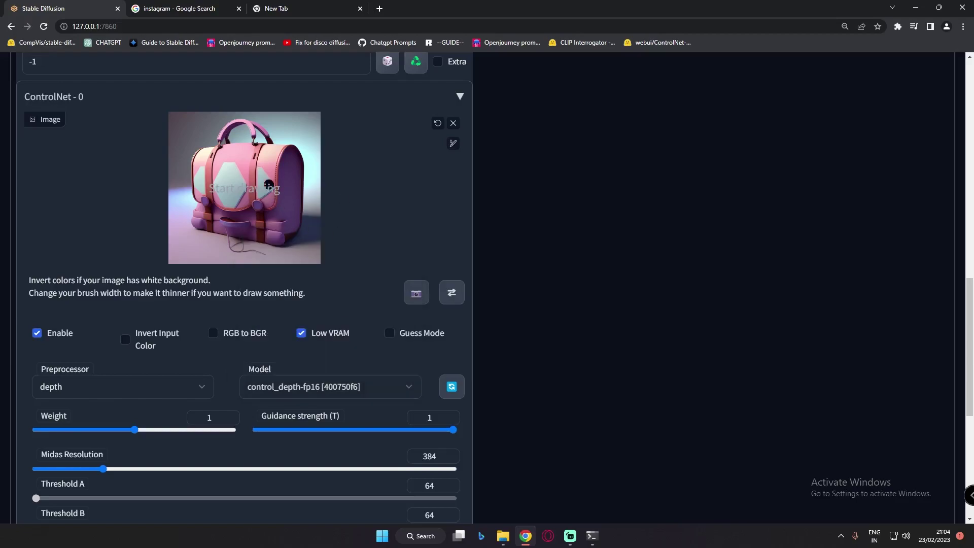
pyautogui.moveTo(970, 317); pyautogui.dragTo(970, 132)
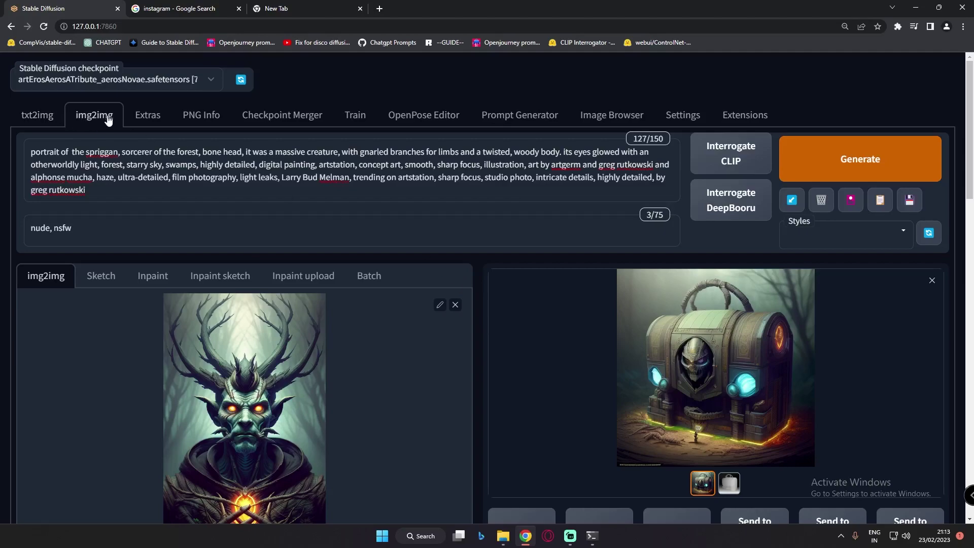
pyautogui.scroll(-1, 30, 238)
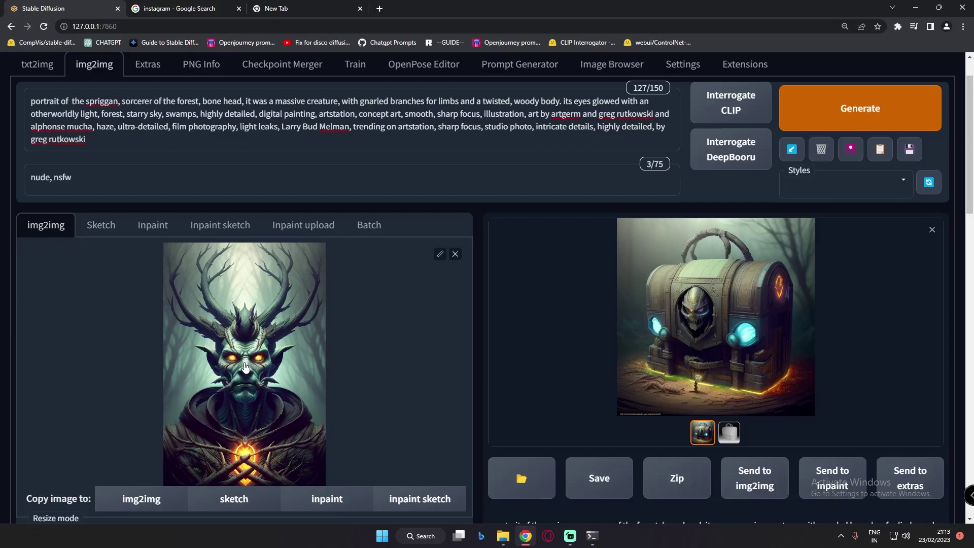
pyautogui.scroll(-11, 245, 367)
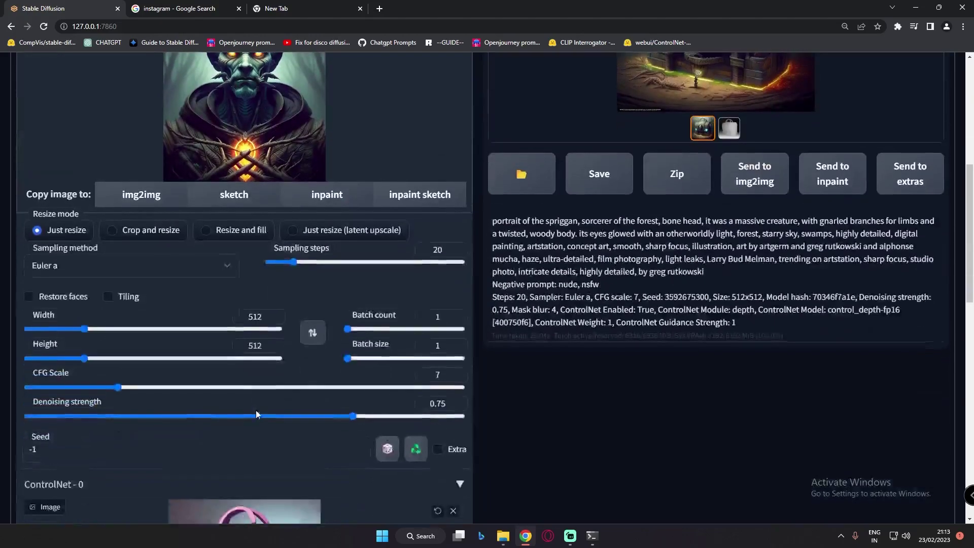
pyautogui.scroll(8, 241, 399)
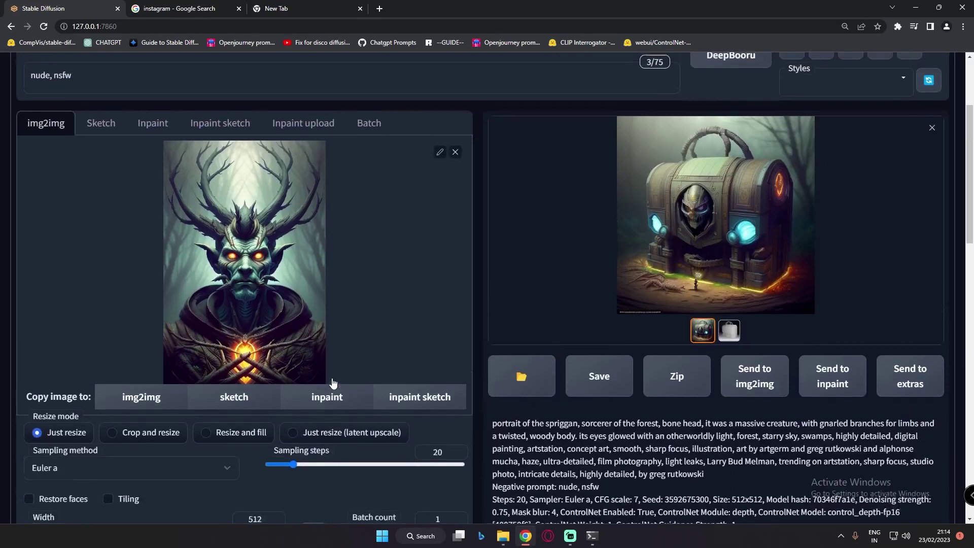
pyautogui.scroll(3, 289, 404)
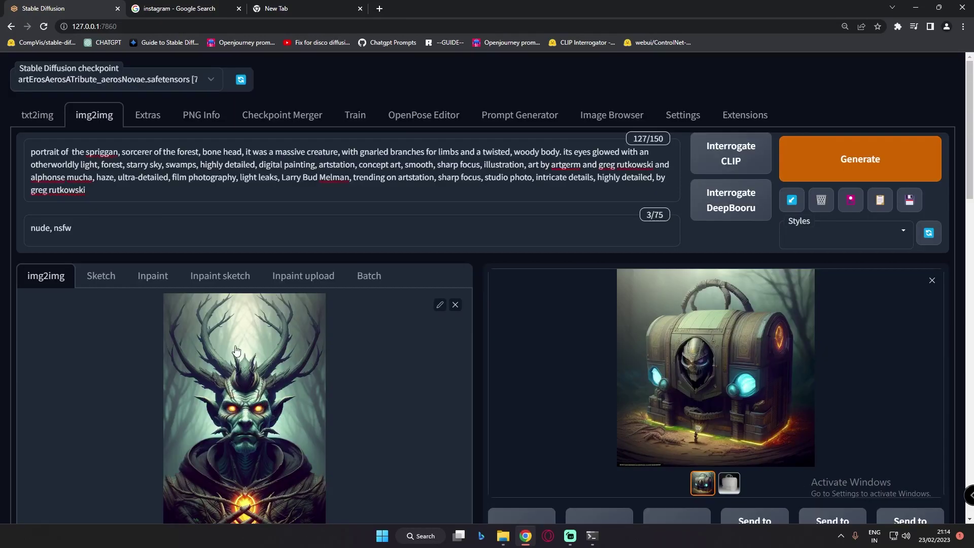
# - Generate a new spriggan portrait with txt2img from the existing prompt and send it to img2img
pyautogui.click(37, 115)
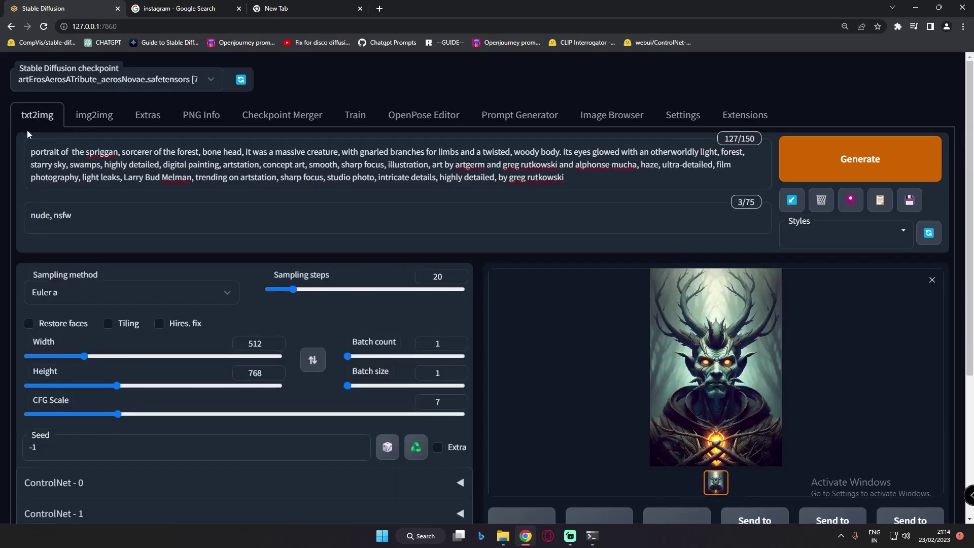
pyautogui.click(840, 168)
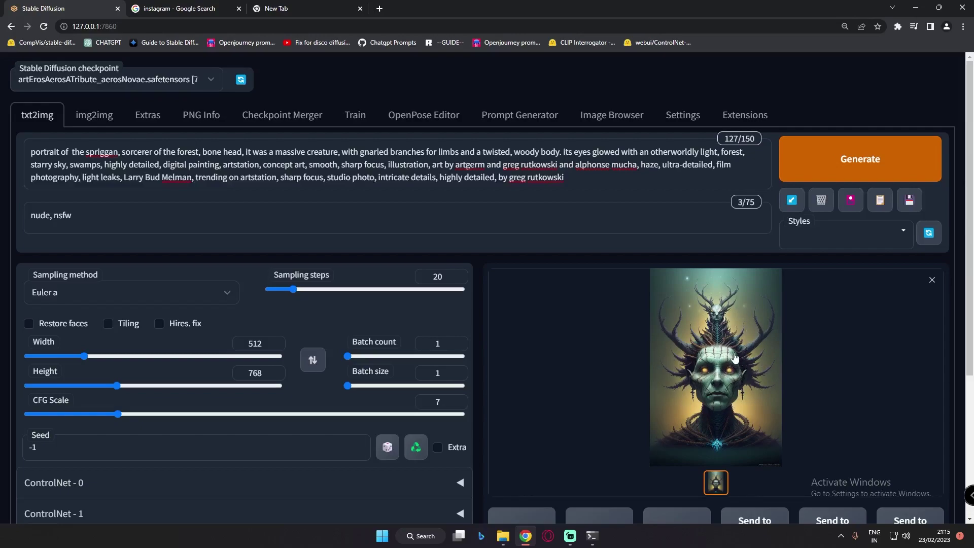
pyautogui.scroll(-1, 737, 358)
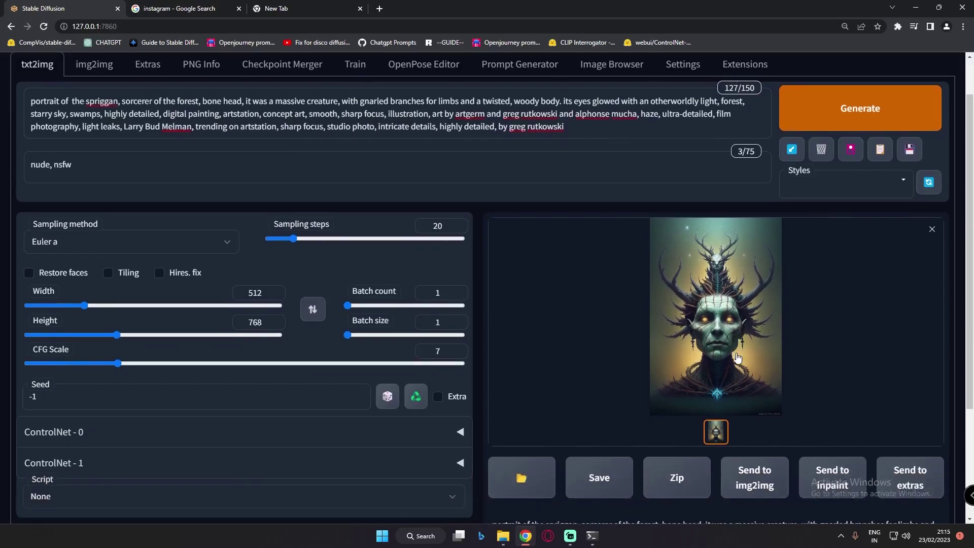
pyautogui.click(753, 482)
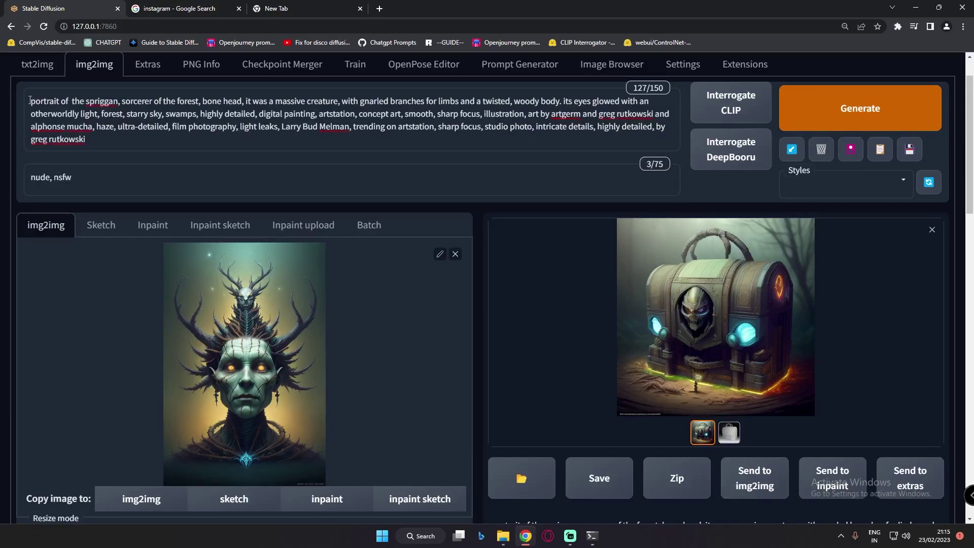
# - Check that ControlNet uses the bag image with the depth preprocessor and the control_depth-fp16 model
pyautogui.scroll(1, 97, 142)
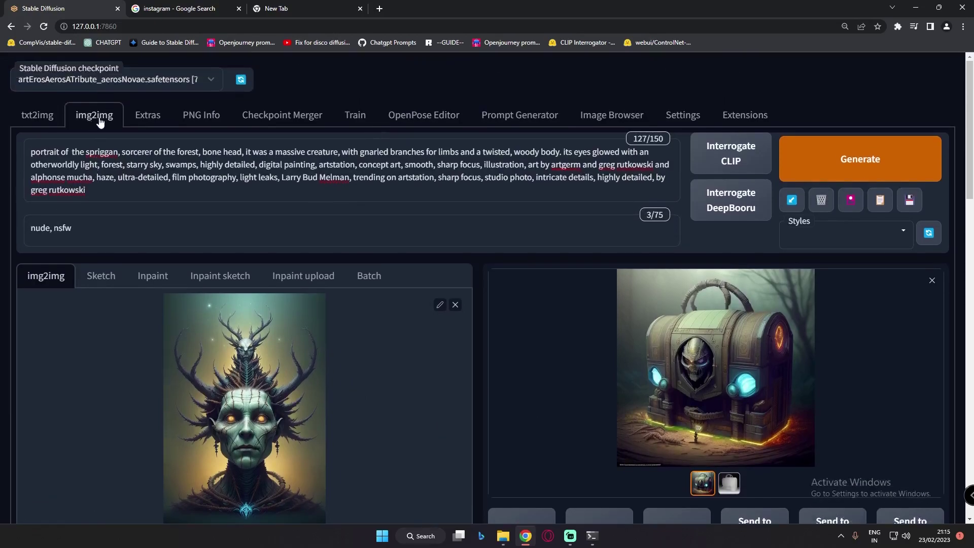
pyautogui.scroll(-2, 247, 325)
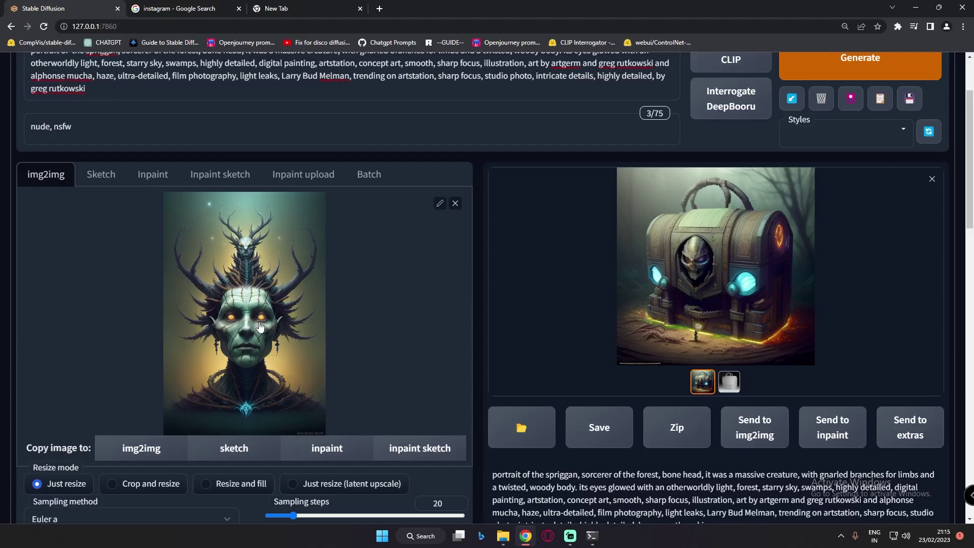
pyautogui.scroll(-10, 280, 339)
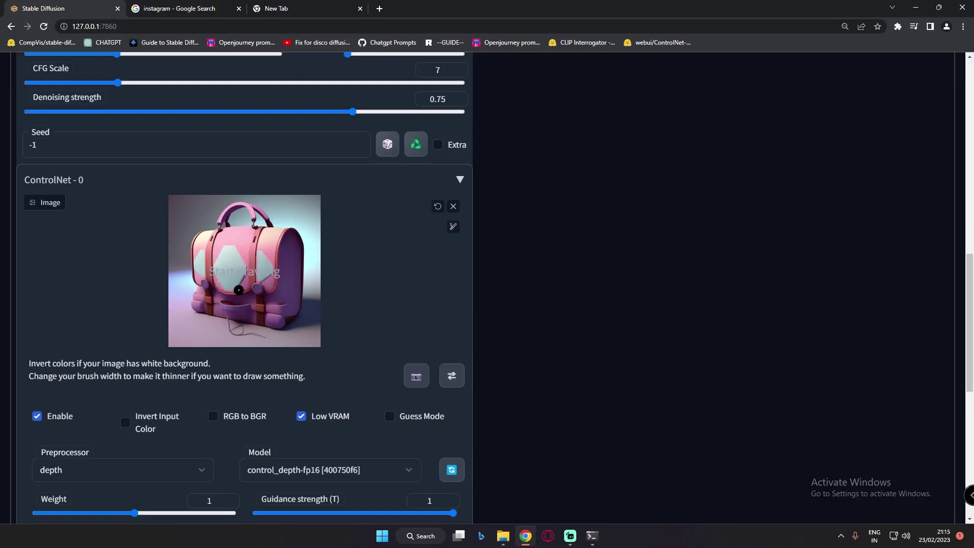
pyautogui.scroll(-3, 69, 344)
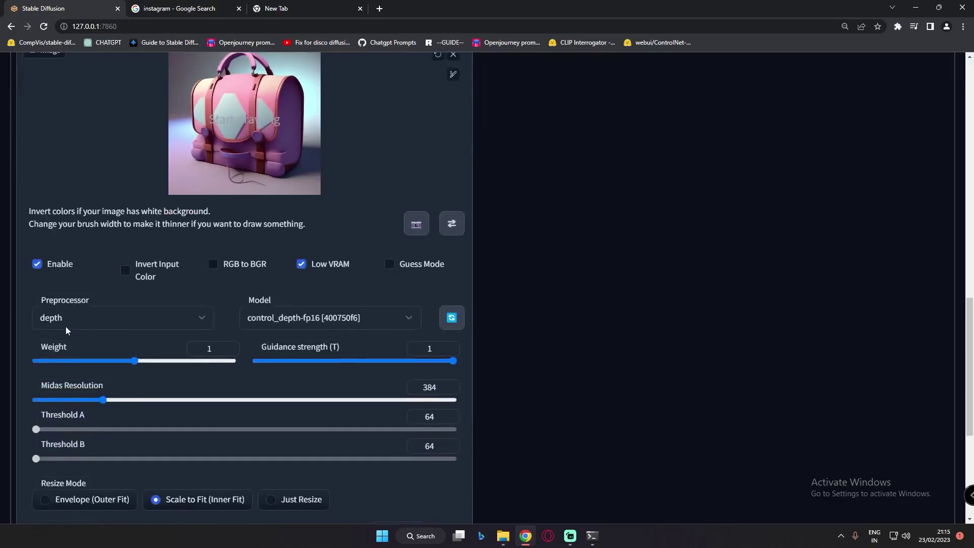
pyautogui.click(72, 317)
pyautogui.click(187, 314)
pyautogui.click(291, 318)
pyautogui.click(108, 351)
pyautogui.scroll(5, 306, 361)
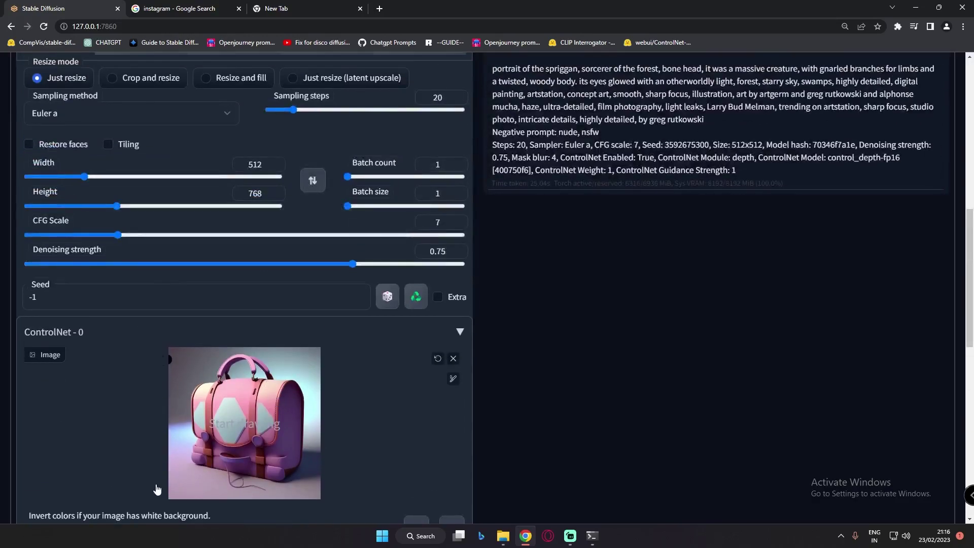
# - Set the img2img output height to 512
pyautogui.scroll(7, 168, 418)
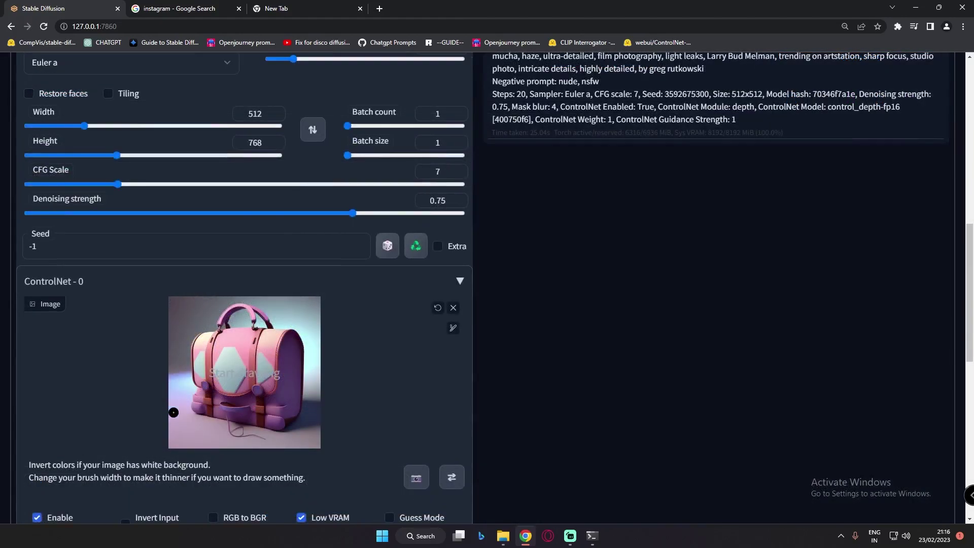
pyautogui.scroll(5, 279, 324)
pyautogui.scroll(1, 279, 327)
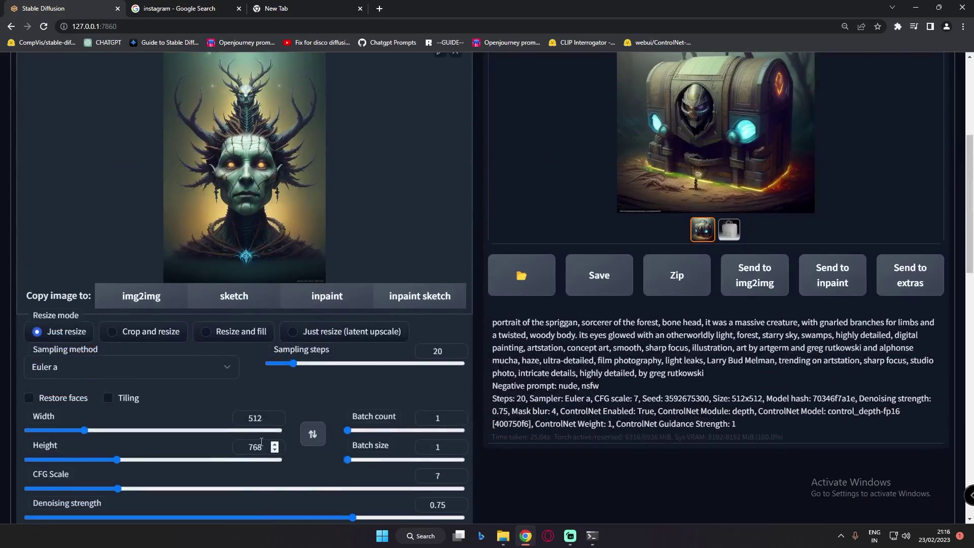
pyautogui.scroll(-1, 254, 441)
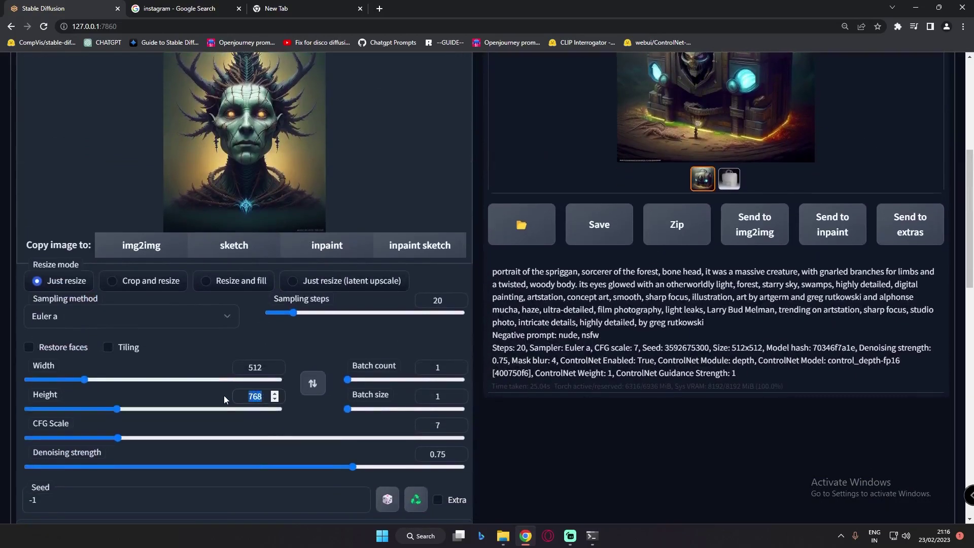
pyautogui.write('512')
# - Generate the img2img image with the depth ControlNet applied to the bag reference
pyautogui.scroll(-6, 245, 417)
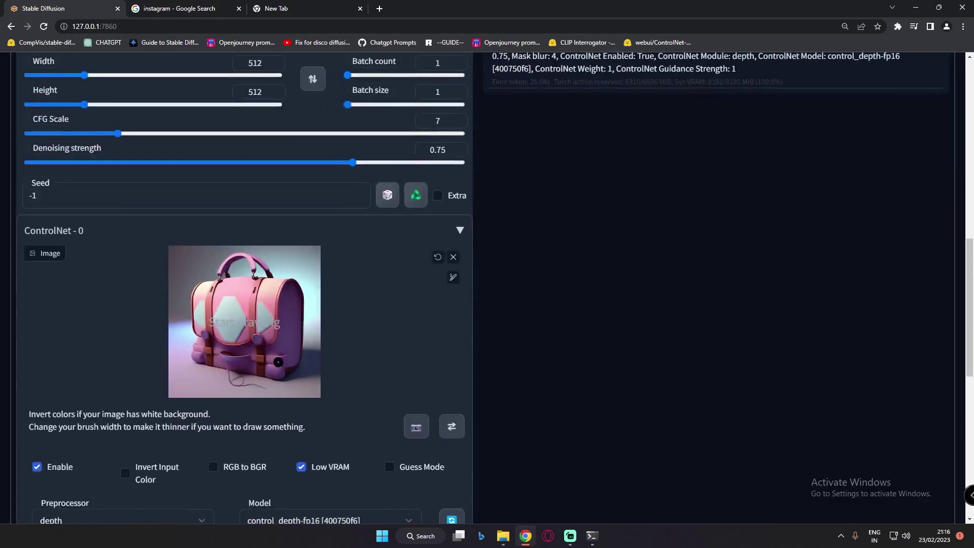
pyautogui.scroll(10, 393, 359)
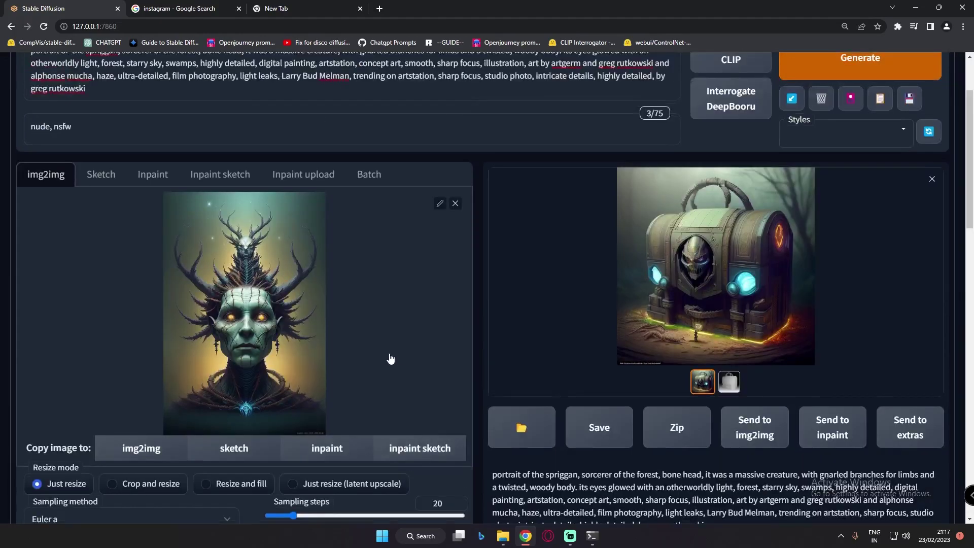
pyautogui.click(789, 162)
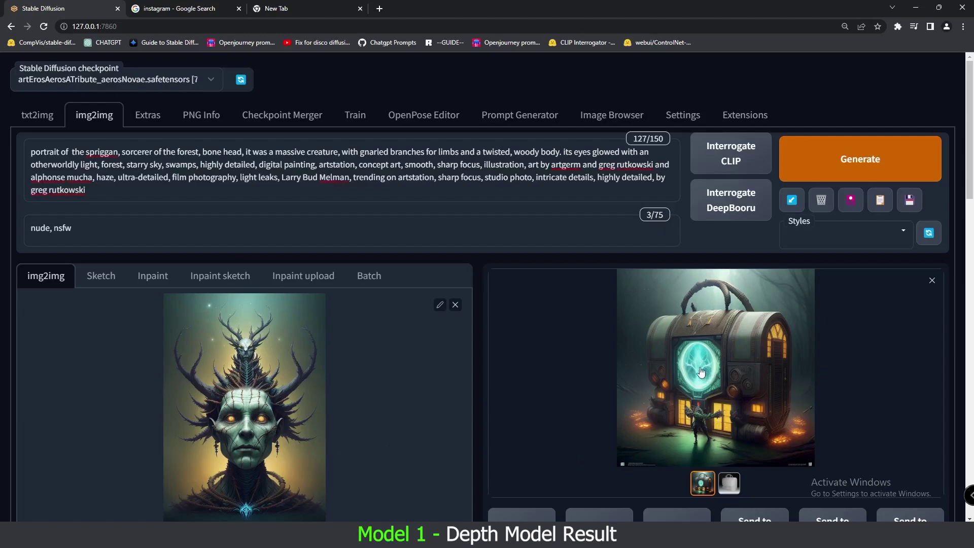
# - Inspect the depth model's generated bag image and its depth map
pyautogui.scroll(-1, 248, 515)
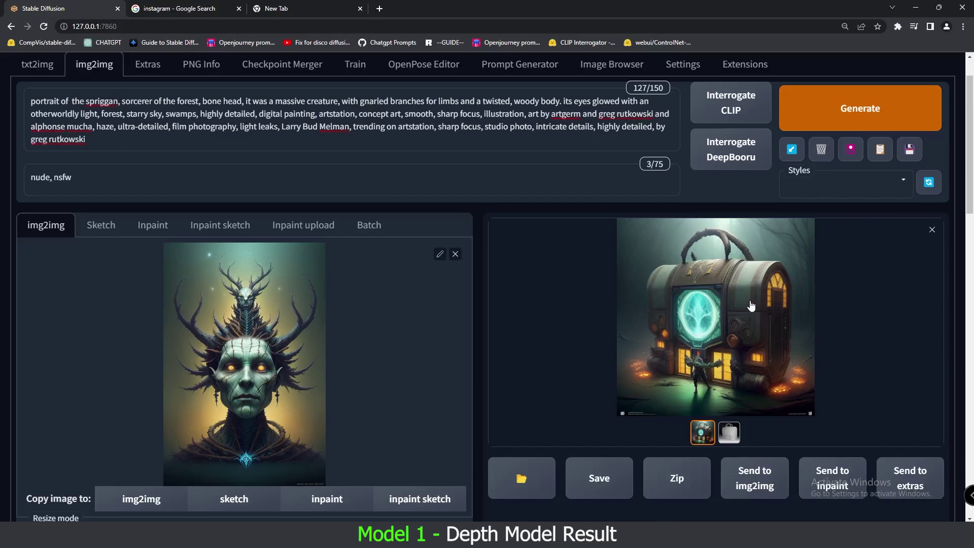
pyautogui.scroll(-4, 756, 330)
pyautogui.scroll(4, 756, 330)
pyautogui.click(764, 368)
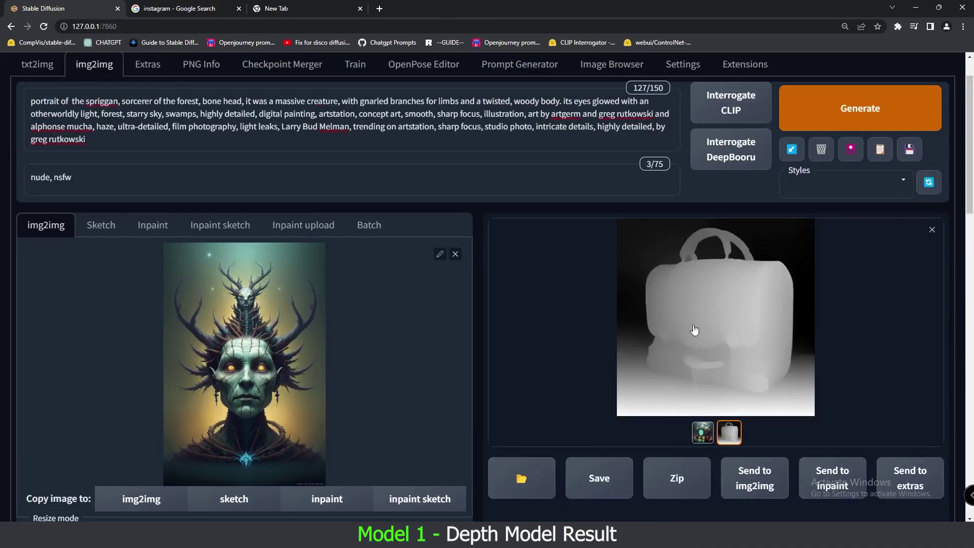
# - Switch ControlNet to the hed preprocessor and the control_hed-fp16 model, and generate a new img2img image
pyautogui.scroll(-10, 331, 461)
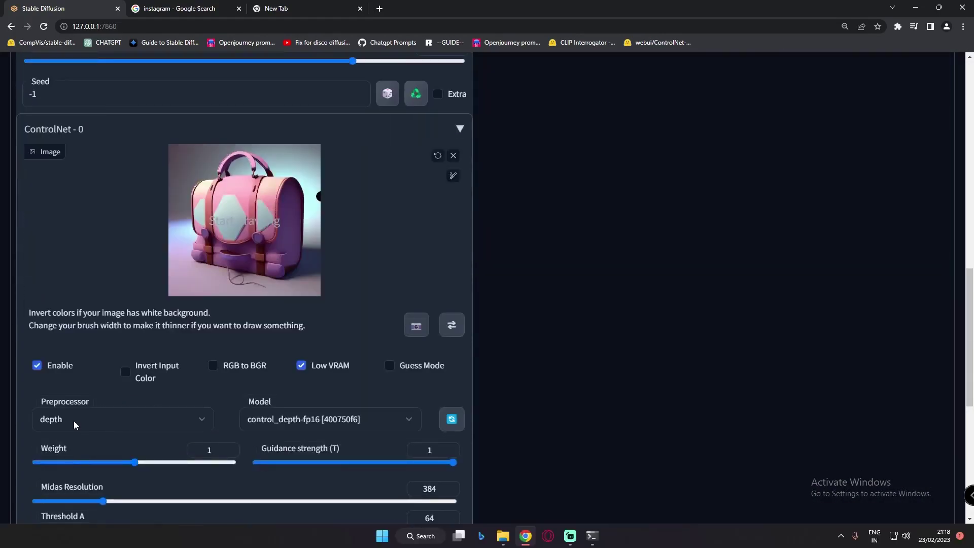
pyautogui.click(74, 421)
pyautogui.click(58, 318)
pyautogui.click(291, 423)
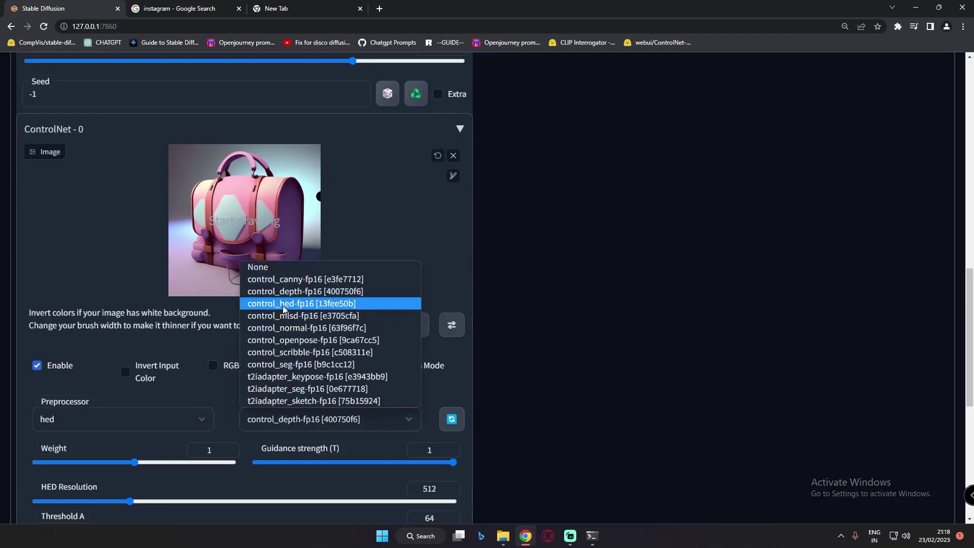
pyautogui.click(285, 303)
pyautogui.scroll(12, 304, 406)
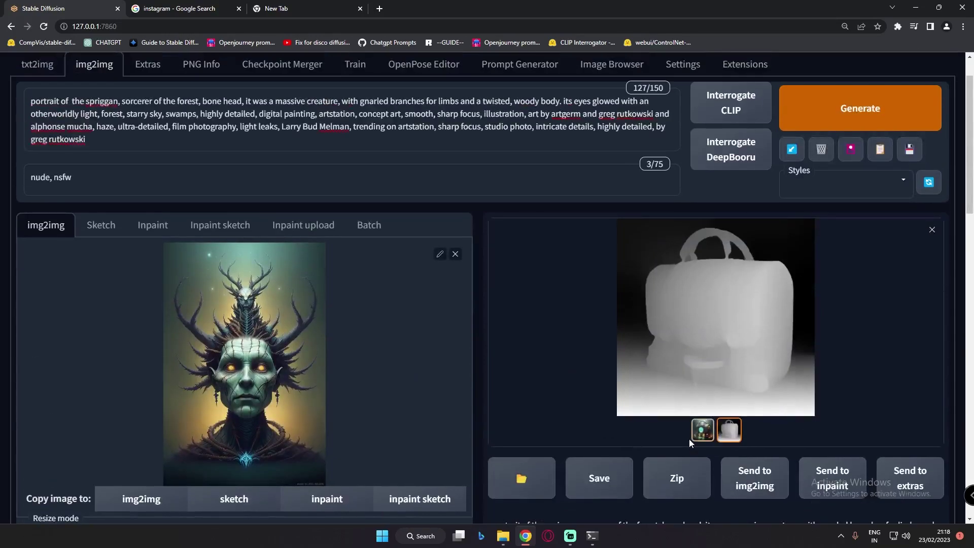
pyautogui.click(702, 430)
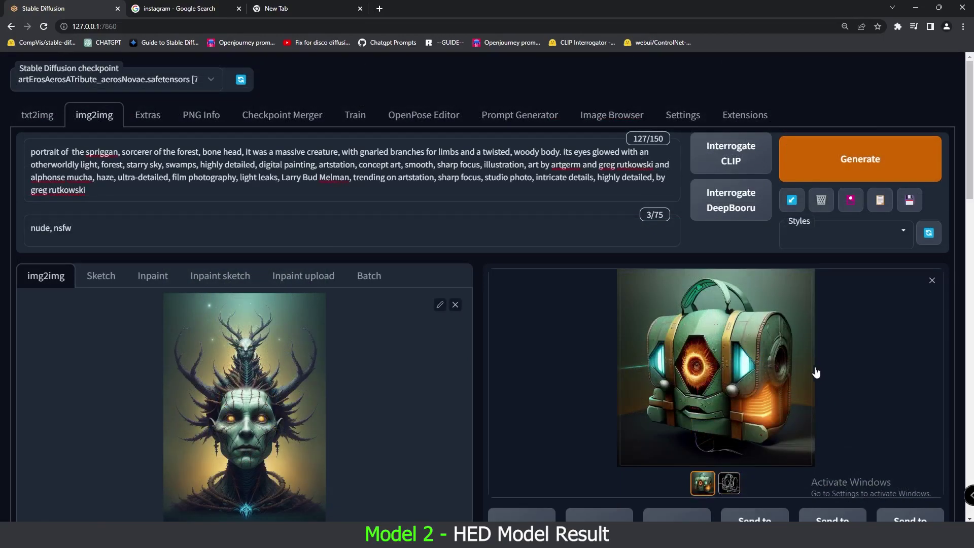
# - View the HED result at full size and compare it with its edge map
pyautogui.click(734, 348)
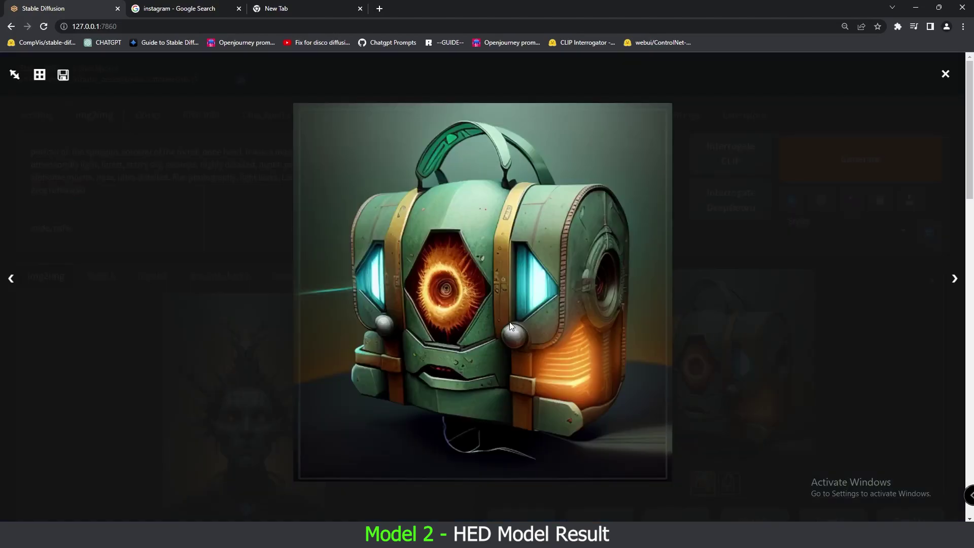
pyautogui.click(726, 338)
pyautogui.press('Right')
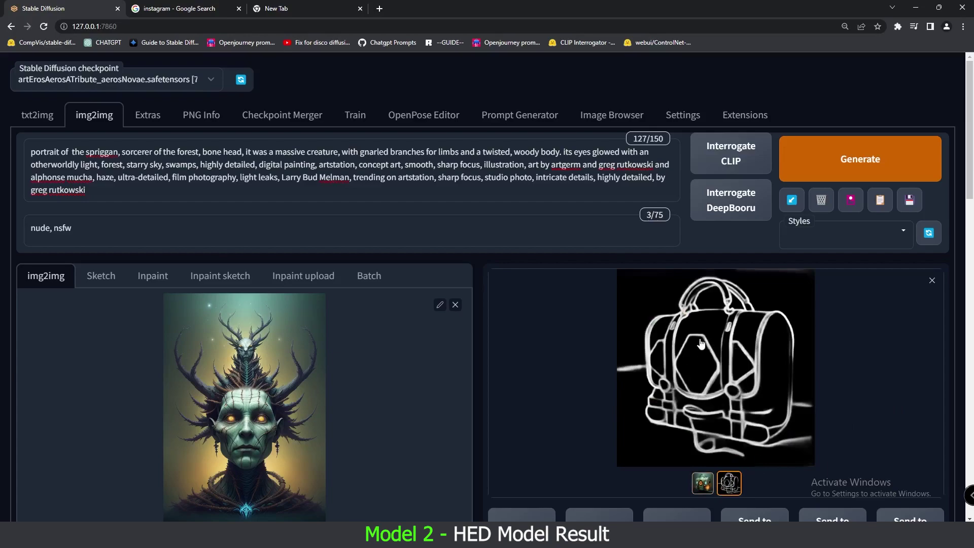
pyautogui.click(703, 483)
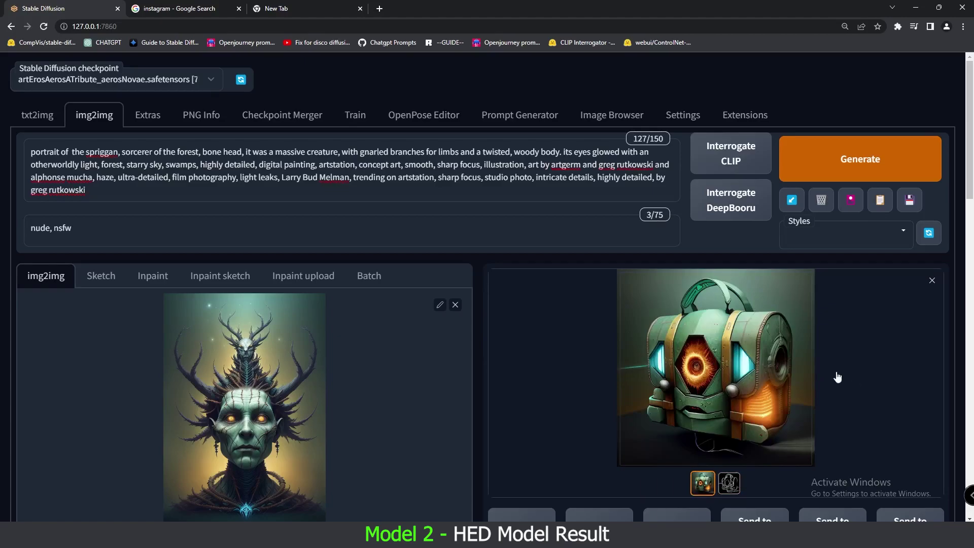
# - Replace the bag in ControlNet with the yellow toy-like car picture as the reference image
pyautogui.scroll(-12, 406, 456)
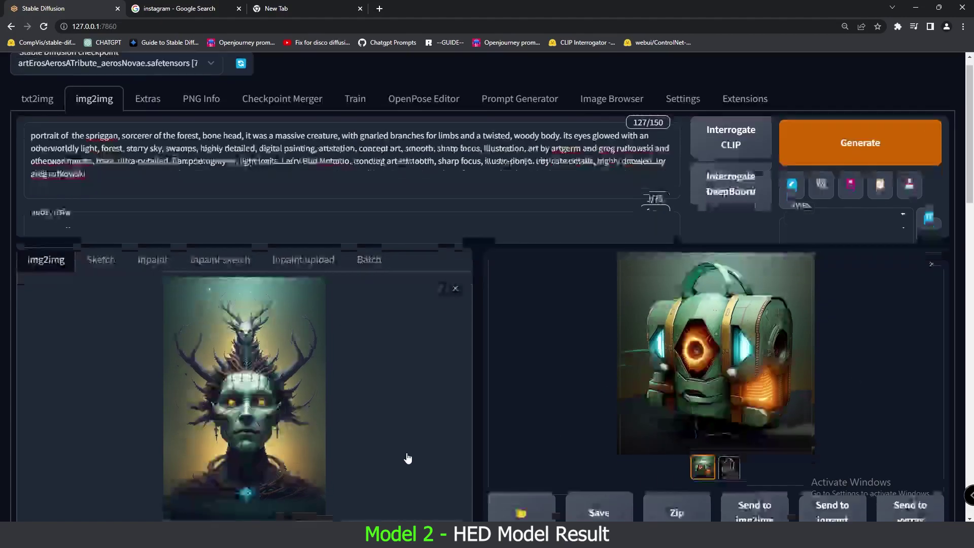
pyautogui.click(254, 330)
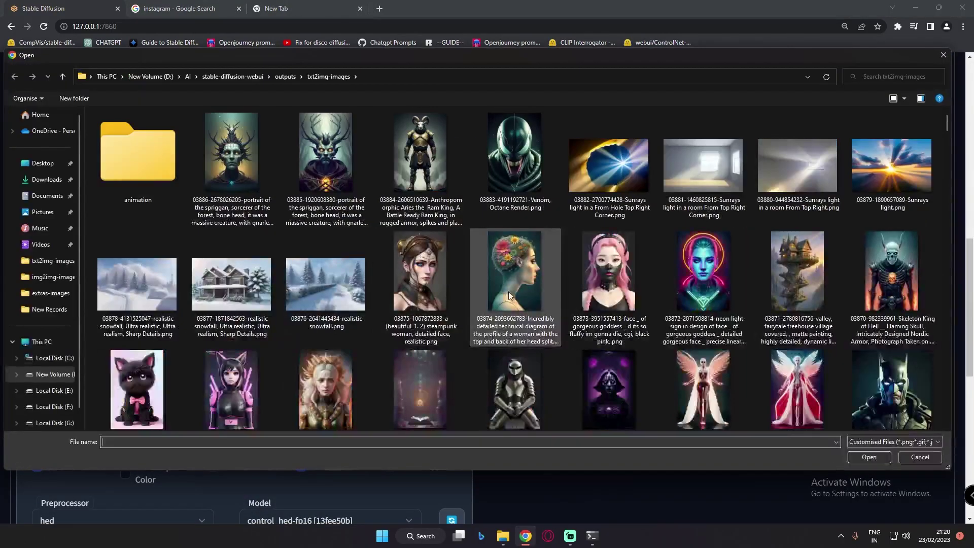
pyautogui.doubleClick(634, 314)
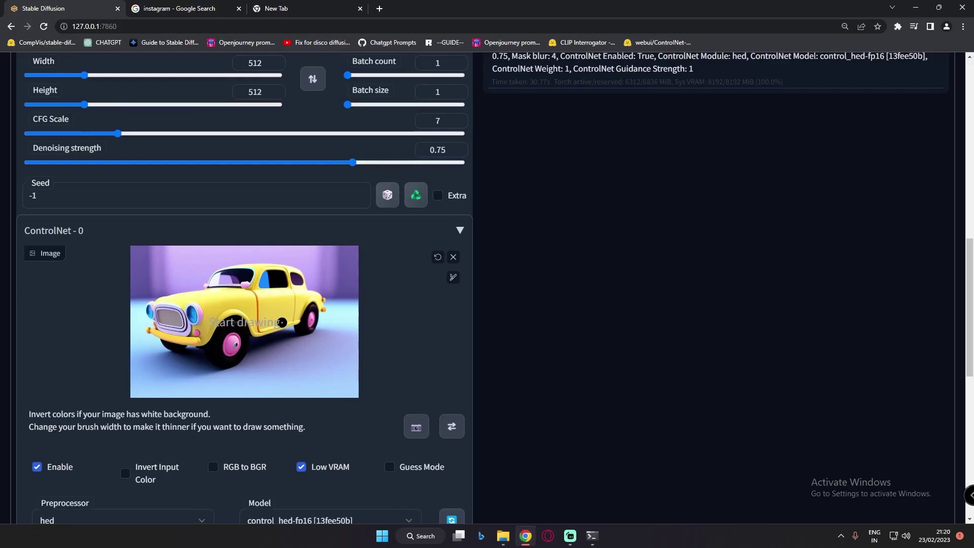
# - Set the output width to 768 and generate the car image with the HED model
pyautogui.scroll(4, 291, 329)
pyautogui.moveTo(265, 316); pyautogui.dragTo(218, 313)
pyautogui.write('768')
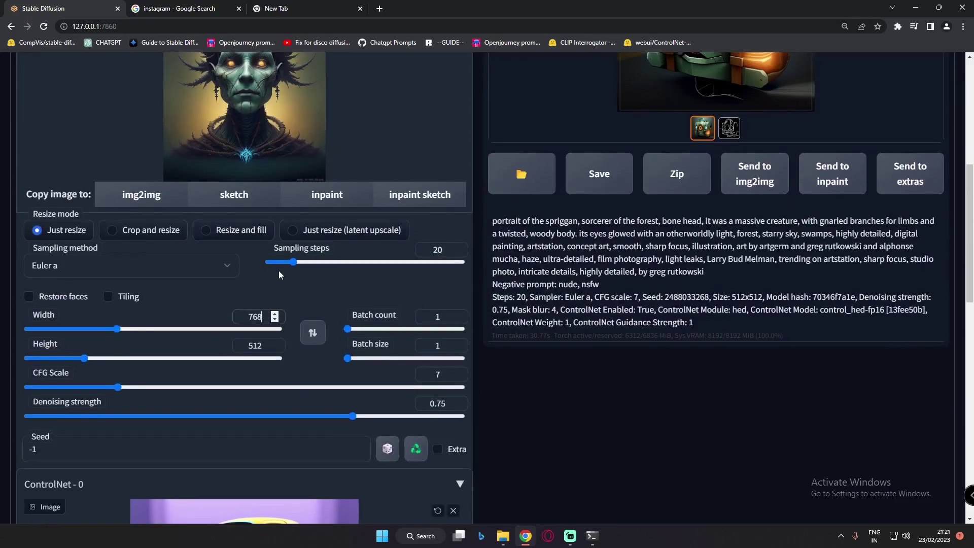
pyautogui.scroll(-4, 307, 305)
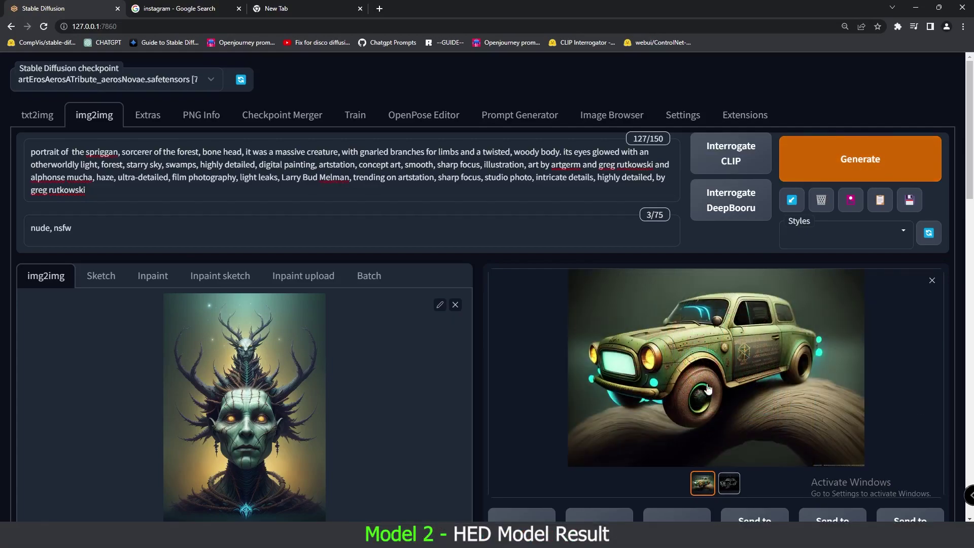
# - View the HED car result at full size and check its edge map
pyautogui.click(709, 369)
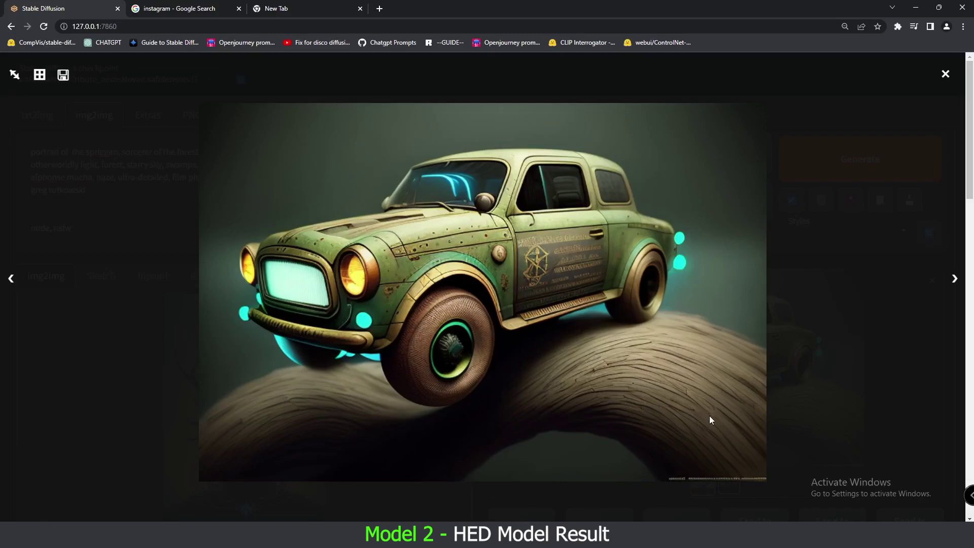
pyautogui.click(524, 454)
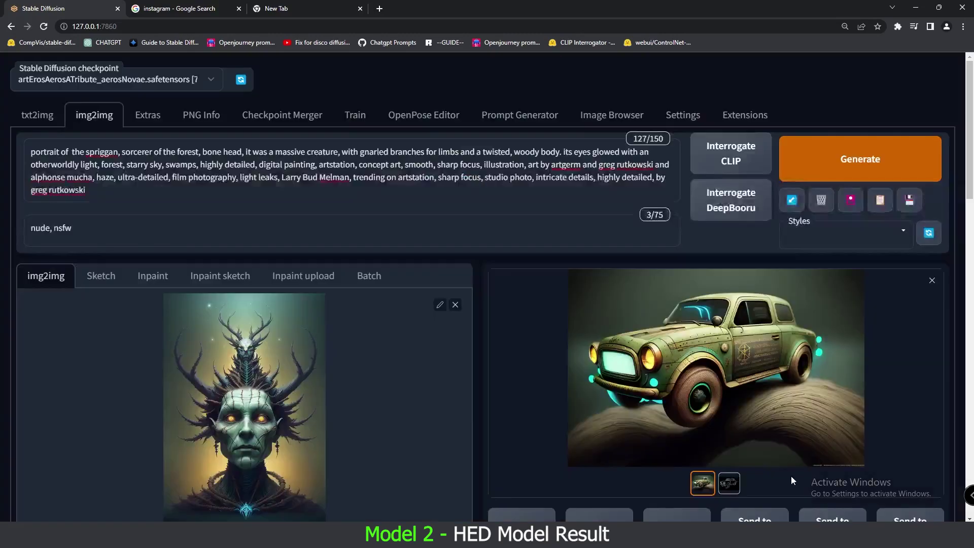
pyautogui.click(736, 487)
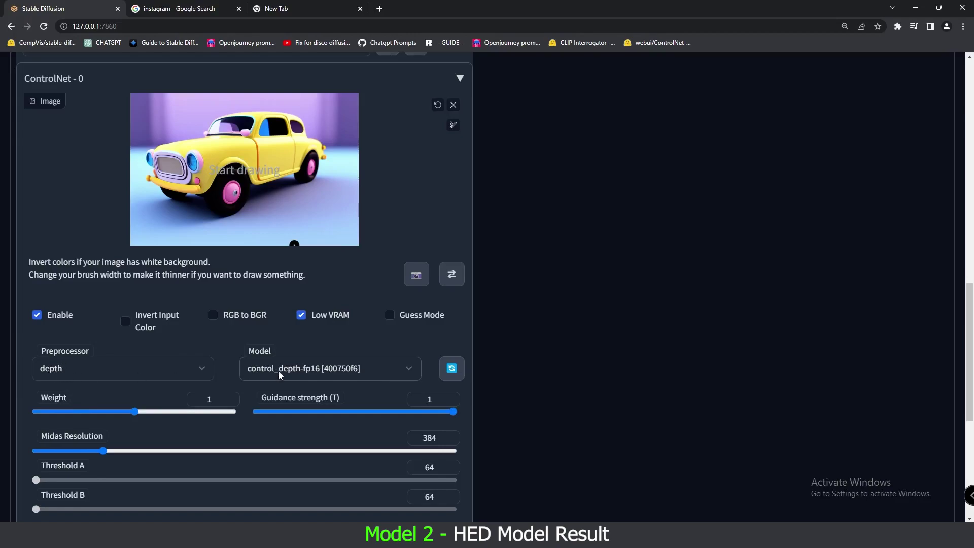
# - Generate the car image again using the depth preprocessor with the control_depth-fp16 model
pyautogui.scroll(3, 281, 355)
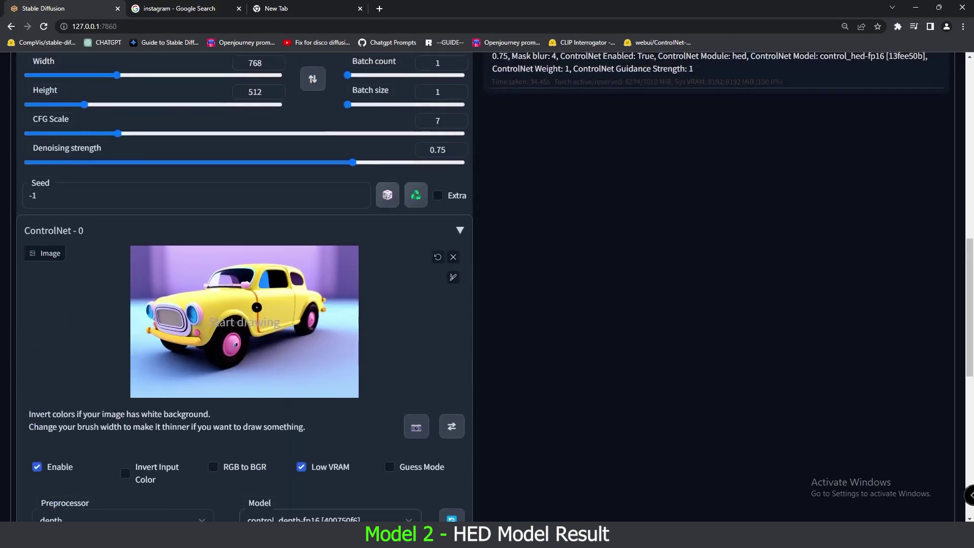
pyautogui.scroll(7, 651, 370)
pyautogui.scroll(5, 726, 406)
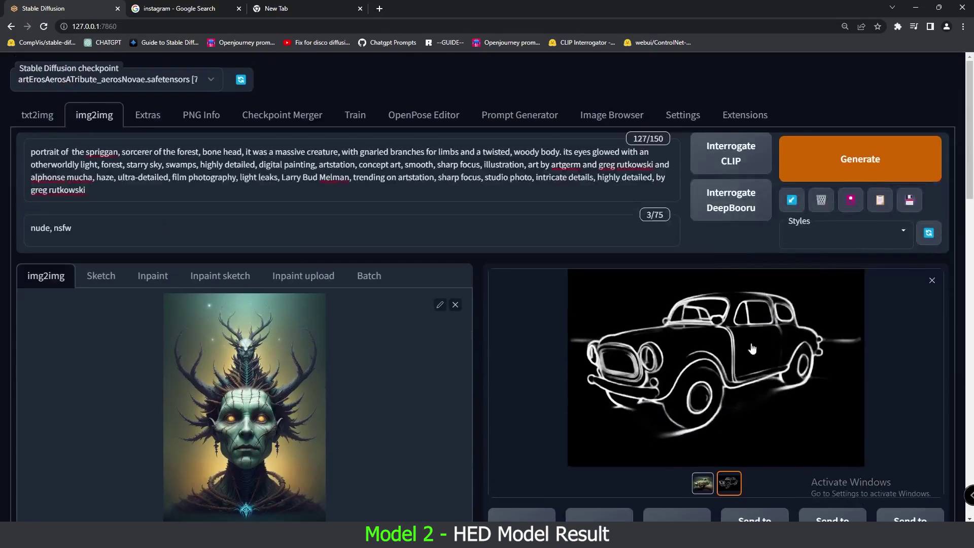
pyautogui.click(703, 483)
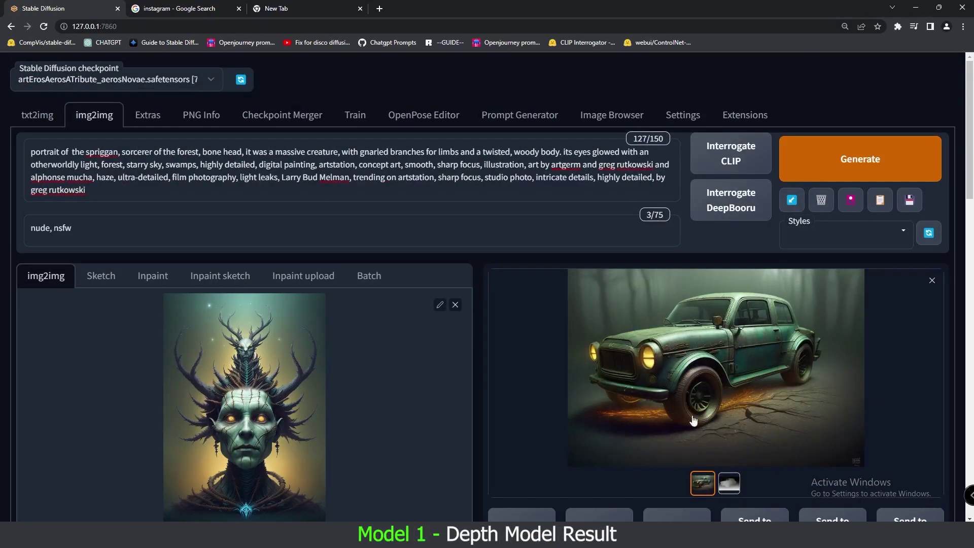
# - Inspect the depth model's car result at full size
pyautogui.click(740, 376)
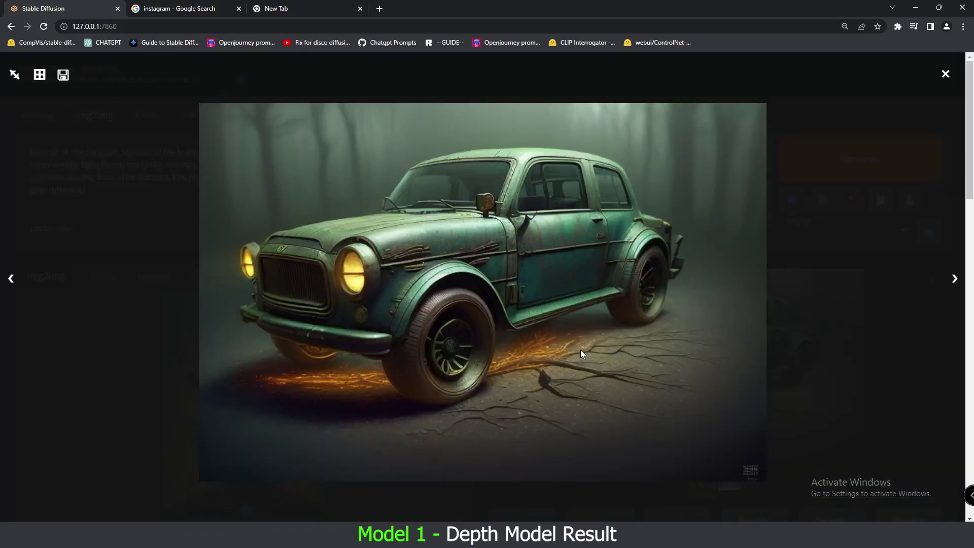
pyautogui.click(832, 358)
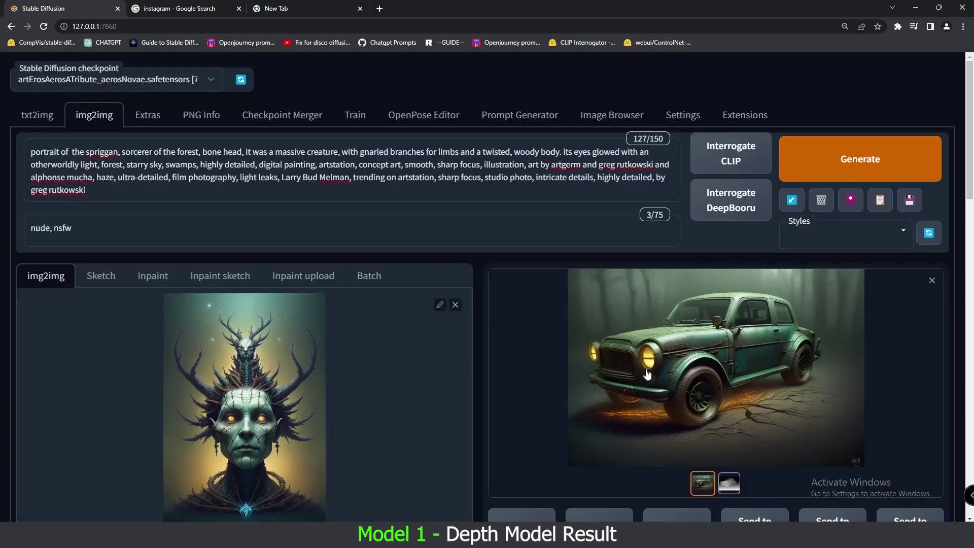
pyautogui.click(677, 367)
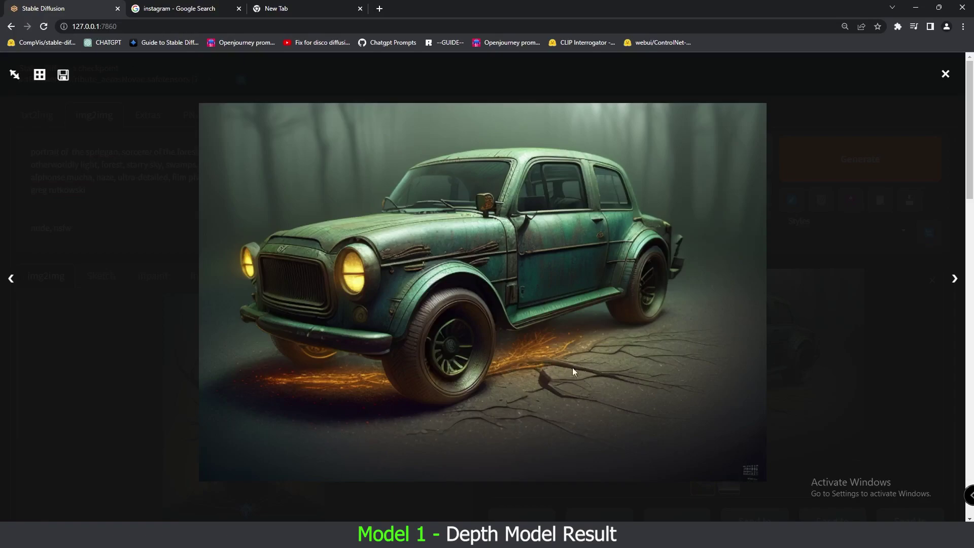
pyautogui.click(871, 336)
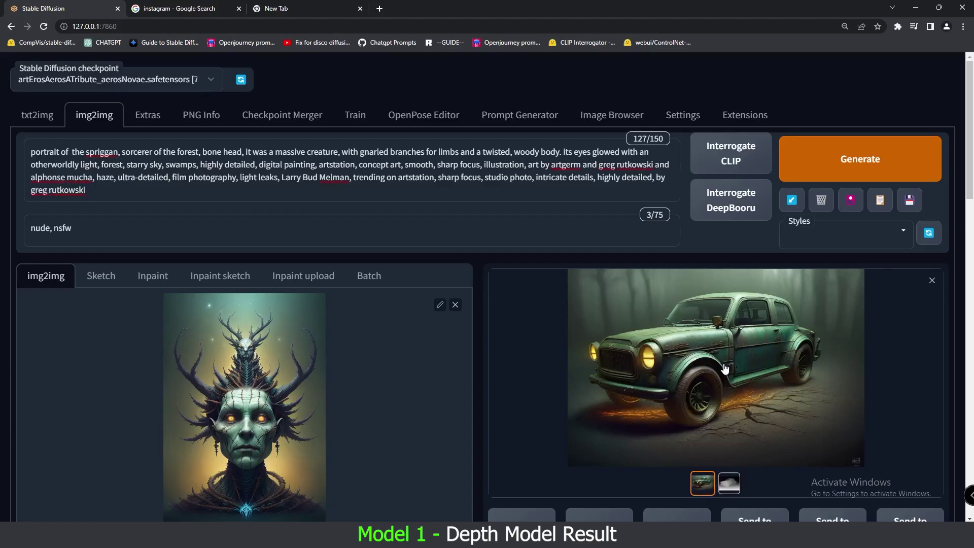
# - Load the cyberpunk batman picture as the ControlNet reference and generate a 512 x 512 image with the depth model
pyautogui.scroll(-10, 343, 449)
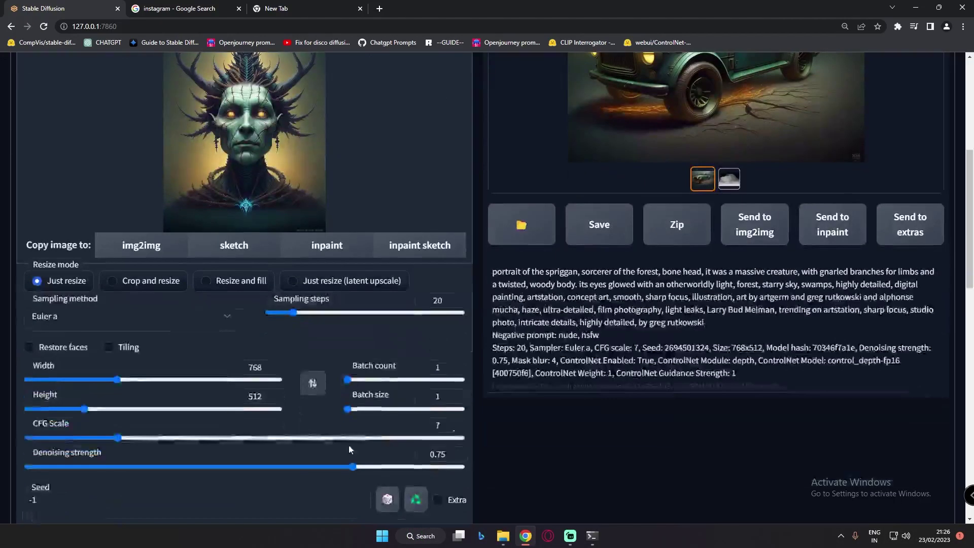
pyautogui.click(453, 308)
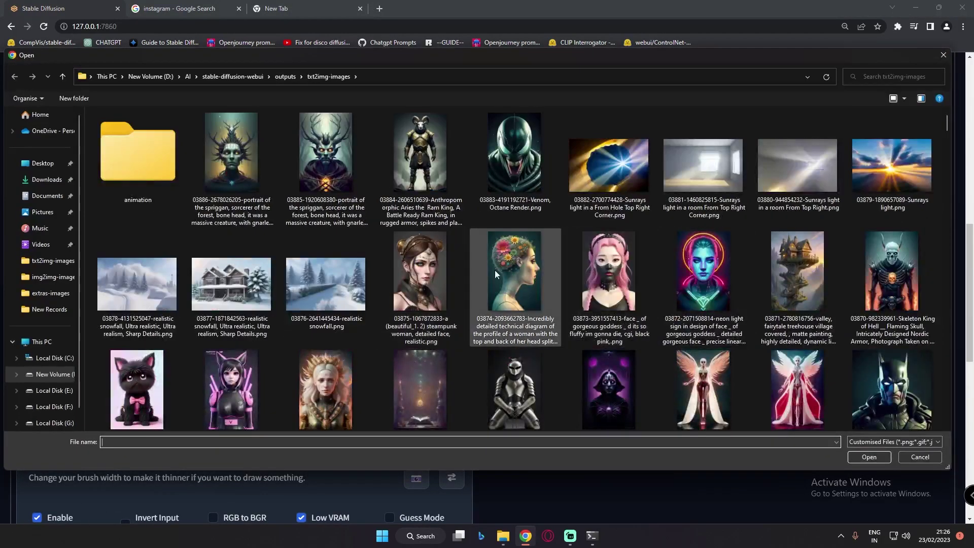
pyautogui.click(896, 390)
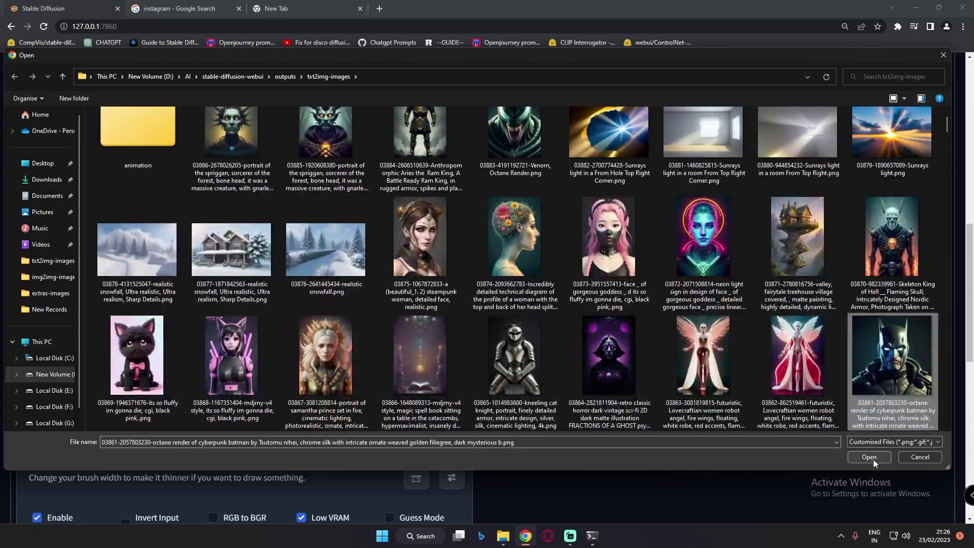
pyautogui.click(872, 458)
pyautogui.scroll(-1, 295, 393)
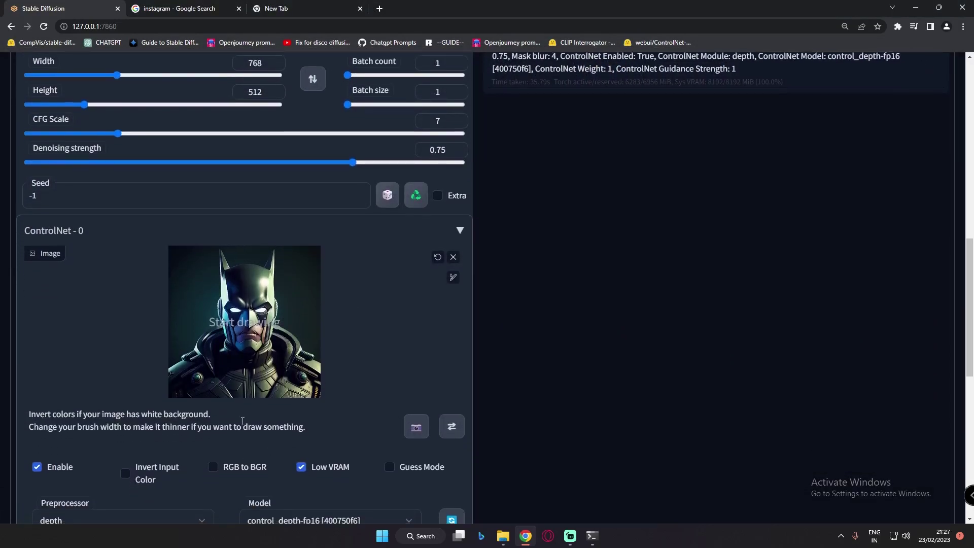
pyautogui.scroll(15, 597, 472)
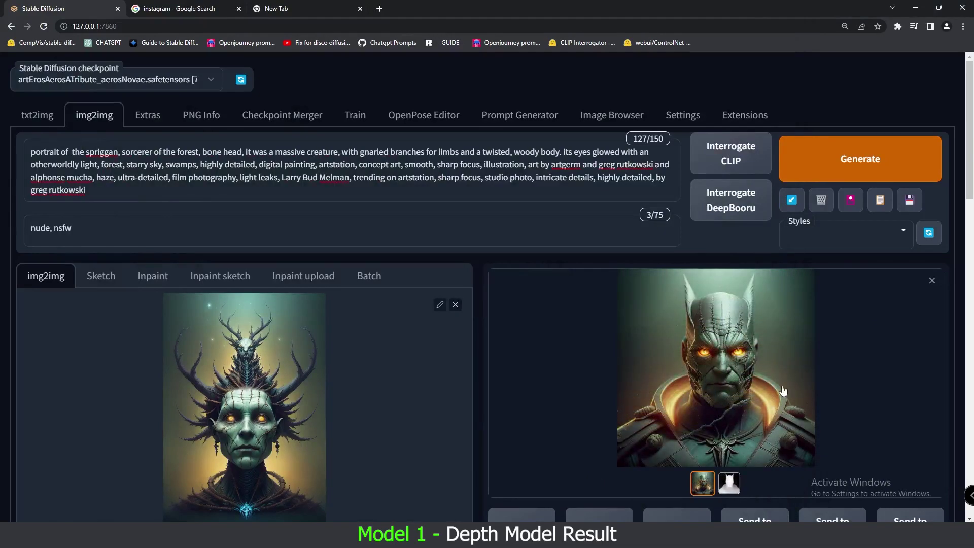
# - Inspect the depth model's batman result at full size and compare it with its depth map and the reference picture
pyautogui.click(737, 395)
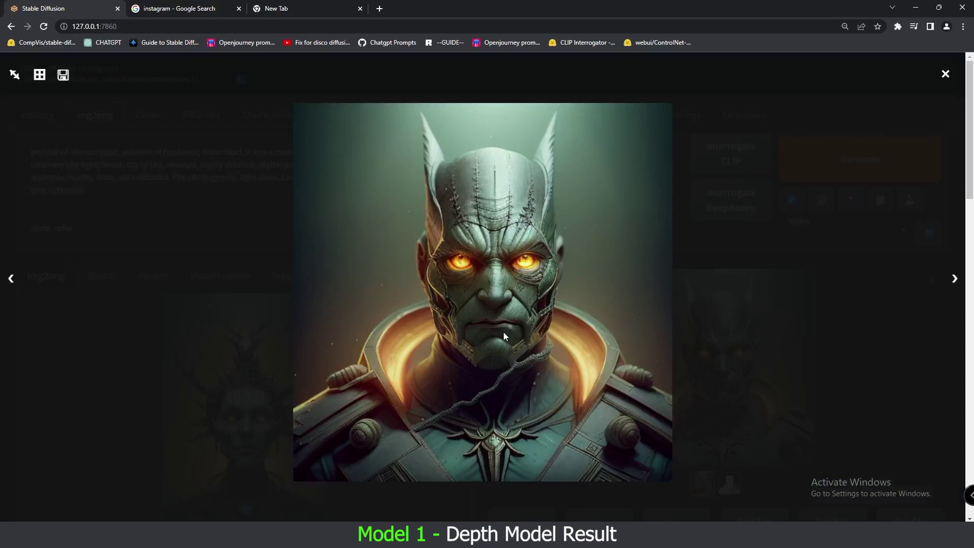
pyautogui.click(686, 364)
pyautogui.click(729, 483)
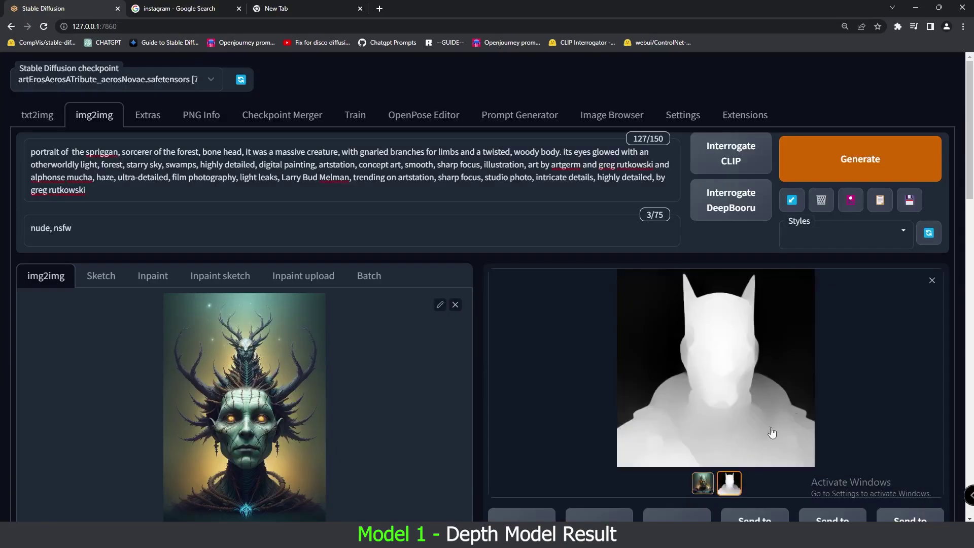
pyautogui.click(702, 484)
pyautogui.scroll(-12, 677, 475)
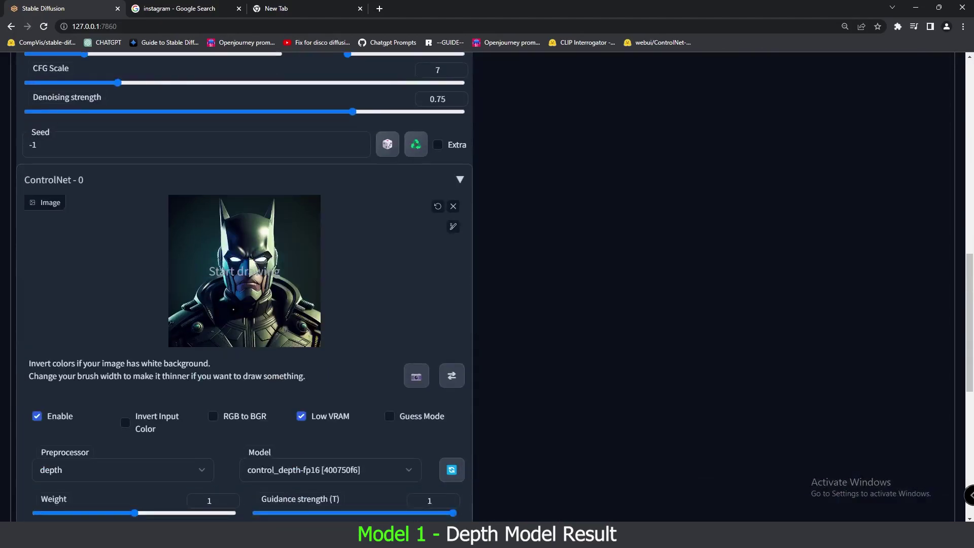
pyautogui.scroll(12, 728, 370)
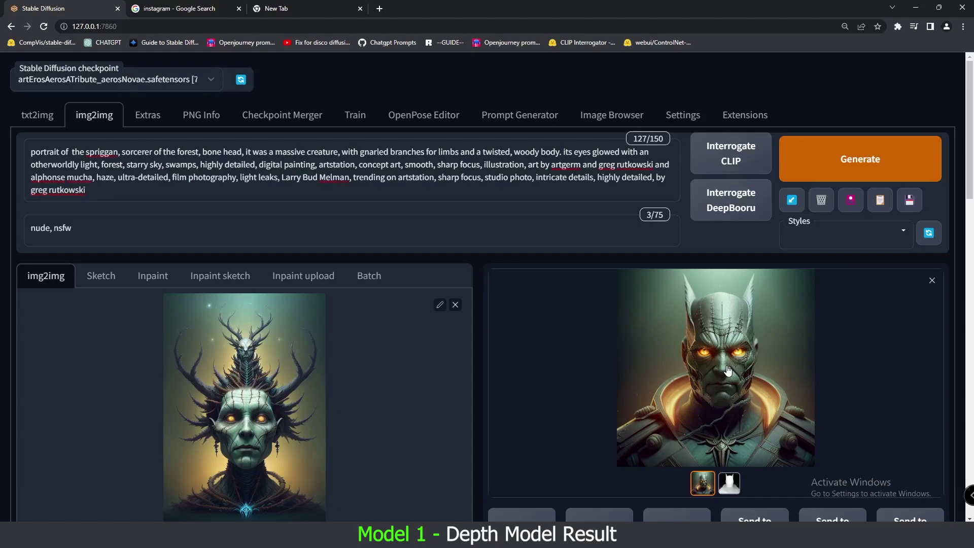
# - Switch ControlNet to the hed preprocessor and the control_hed-fp16 model, and generate the batman image again
pyautogui.scroll(-10, 489, 393)
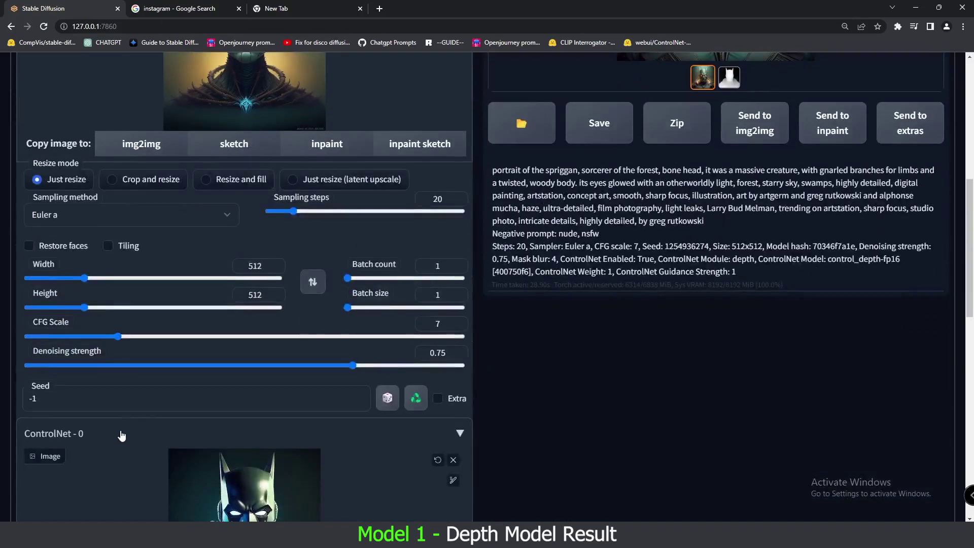
pyautogui.scroll(-4, 117, 435)
pyautogui.click(84, 367)
pyautogui.click(71, 265)
pyautogui.click(252, 368)
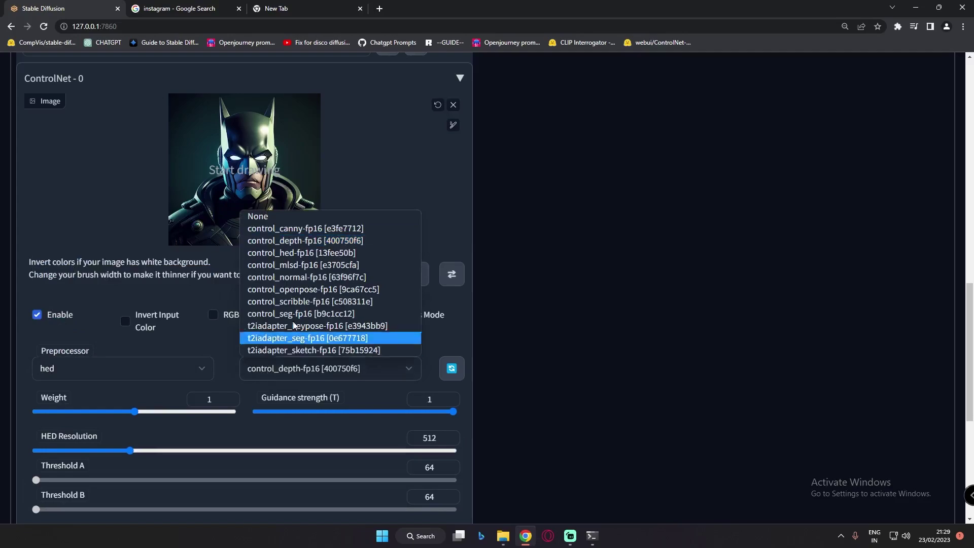
pyautogui.click(283, 253)
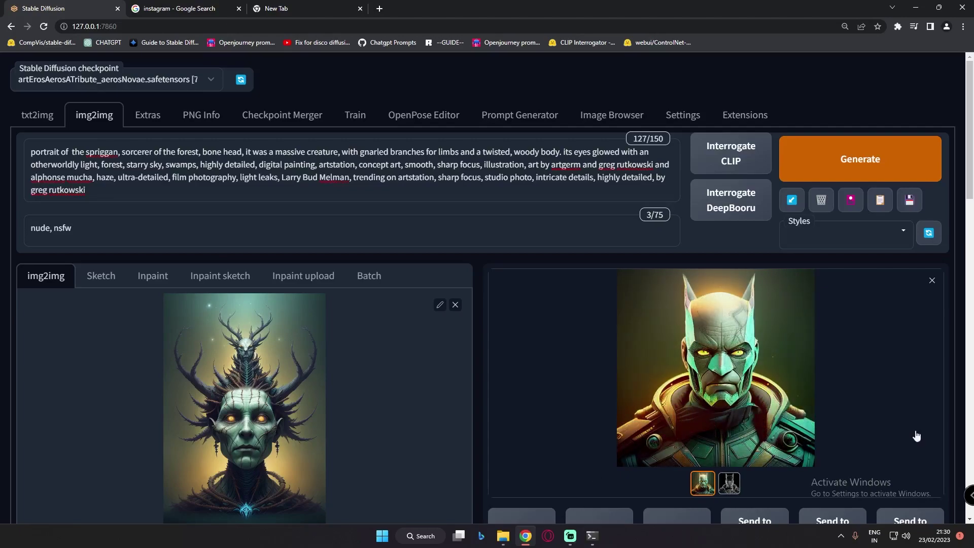
# - View the HED batman result at full size and compare it with its edge map
pyautogui.click(739, 387)
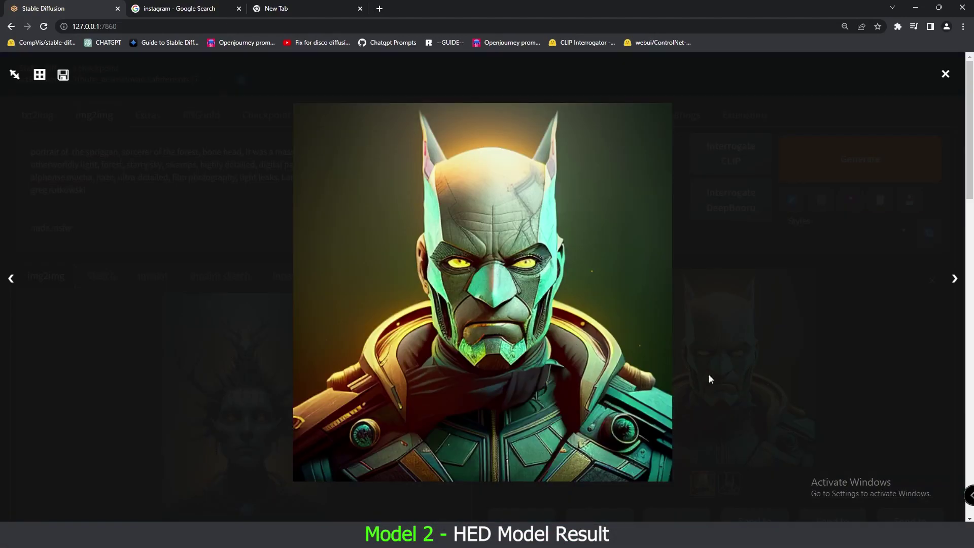
pyautogui.click(878, 405)
pyautogui.click(729, 482)
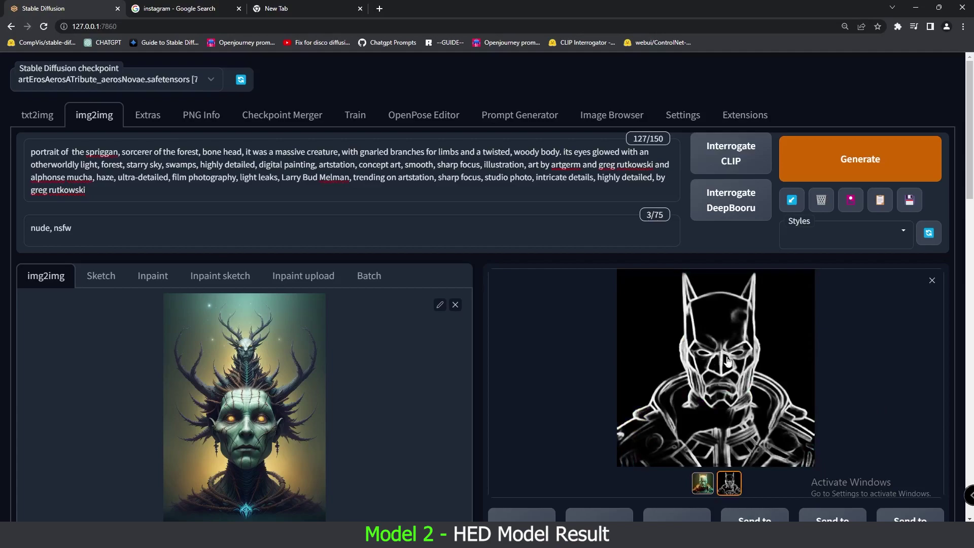
pyautogui.click(703, 483)
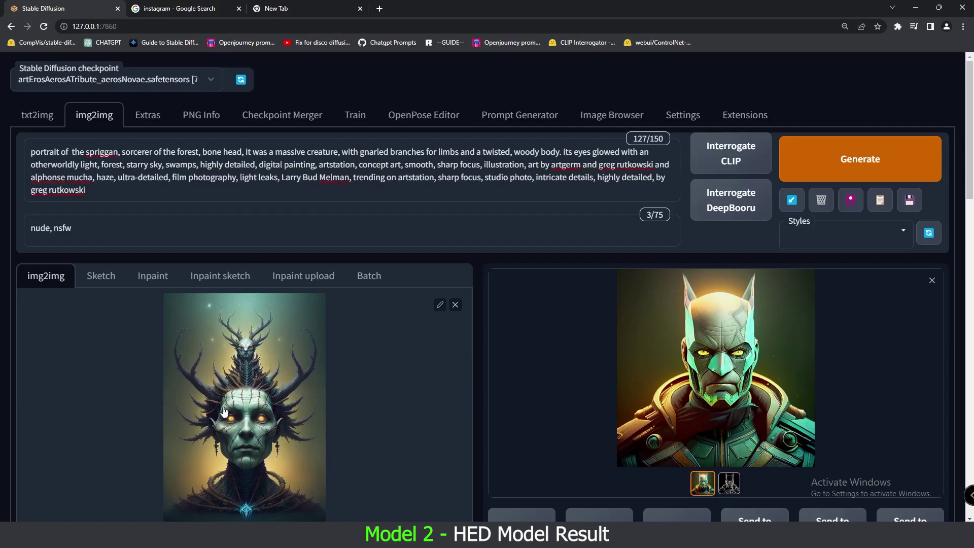
# - Send the earlier generated Skeleton King image with its prompt to img2img as the new style source
pyautogui.click(614, 118)
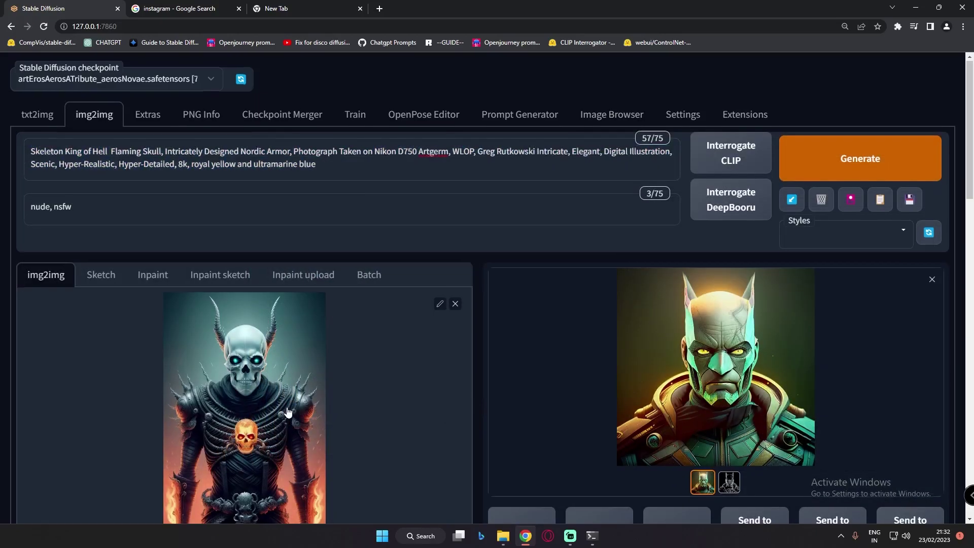
pyautogui.scroll(-1, 236, 350)
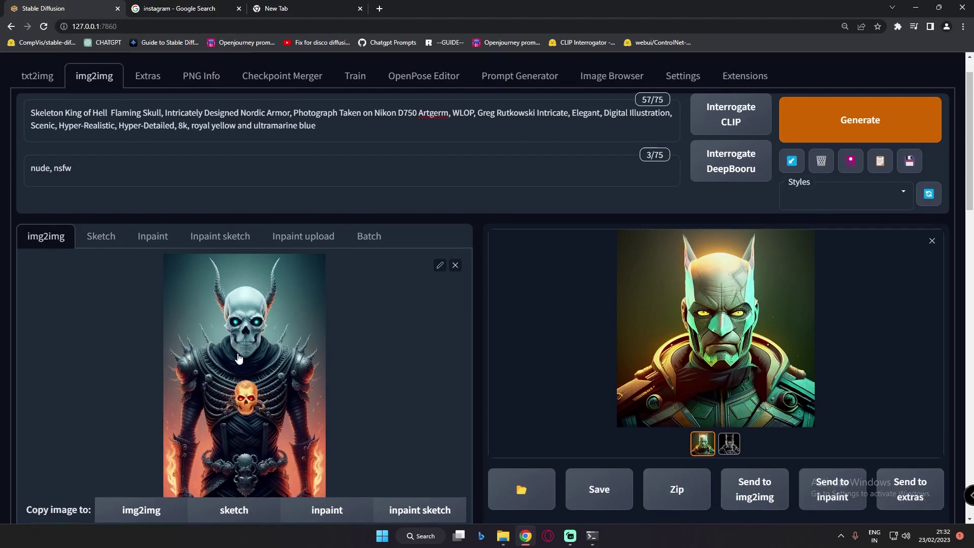
pyautogui.scroll(1, 236, 350)
# - Review the Skeleton King prompt text and the edge map of the last batman result
pyautogui.moveTo(23, 150); pyautogui.dragTo(317, 165)
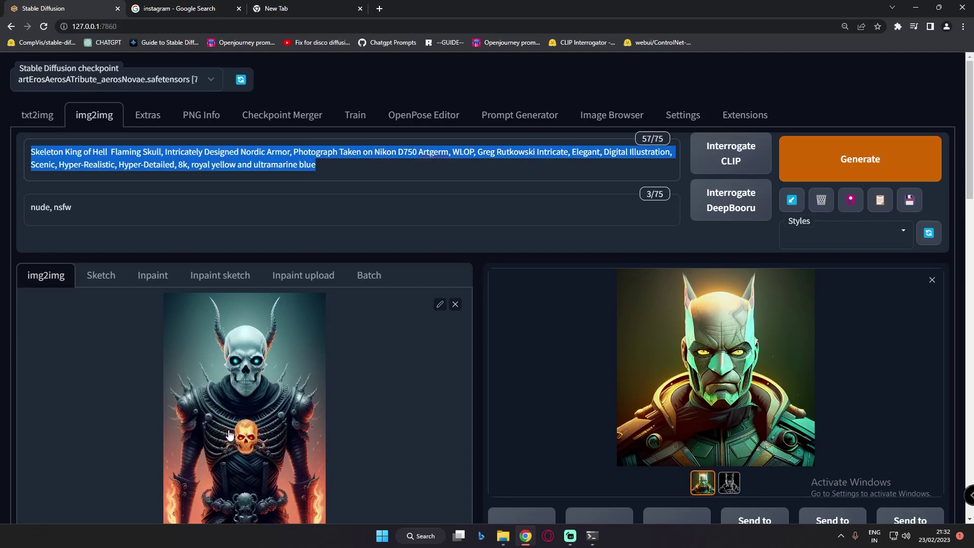
pyautogui.click(487, 375)
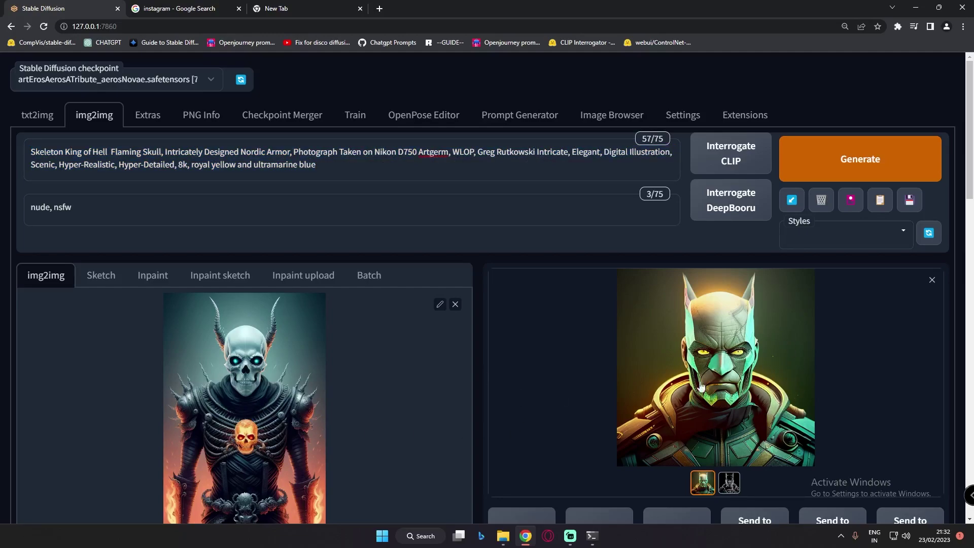
pyautogui.scroll(-1, 734, 416)
pyautogui.click(730, 432)
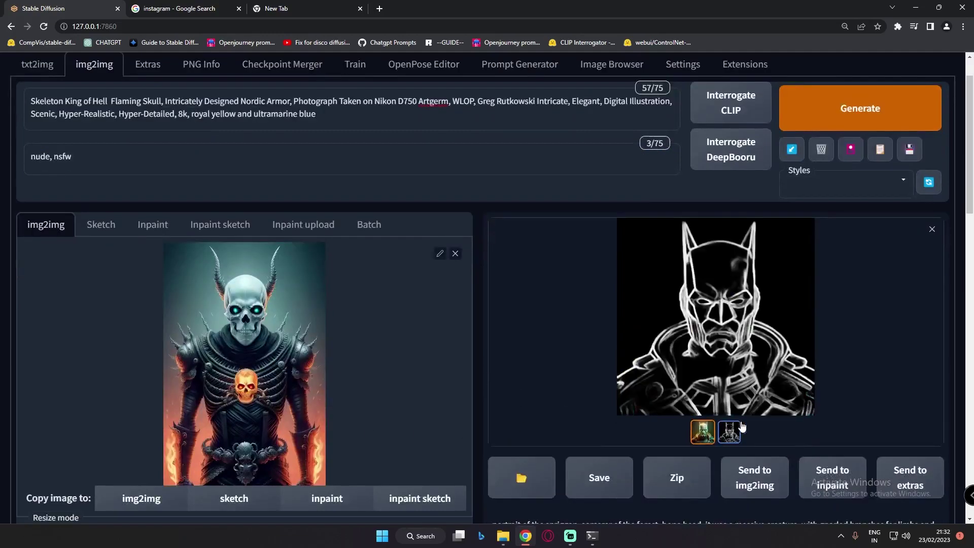
# - View the Skeleton King-styled batman result from the HED model at full size and compare it with its edge map
pyautogui.click(706, 435)
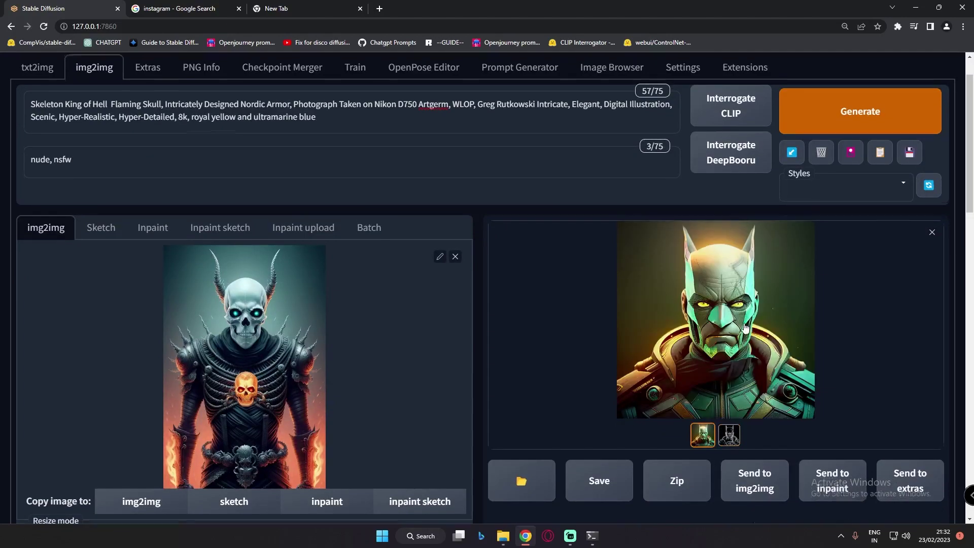
pyautogui.scroll(1, 814, 337)
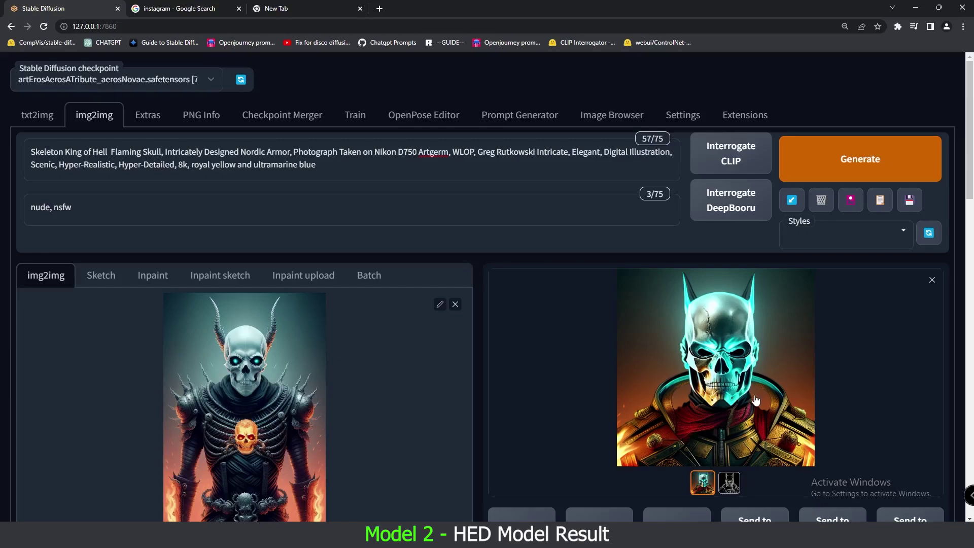
pyautogui.click(755, 400)
pyautogui.click(851, 390)
pyautogui.click(735, 481)
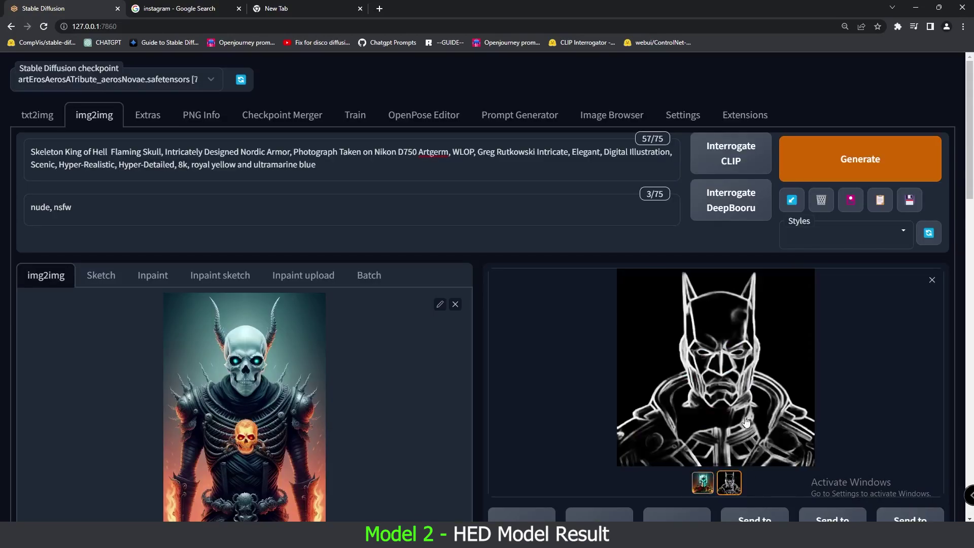
pyautogui.click(703, 486)
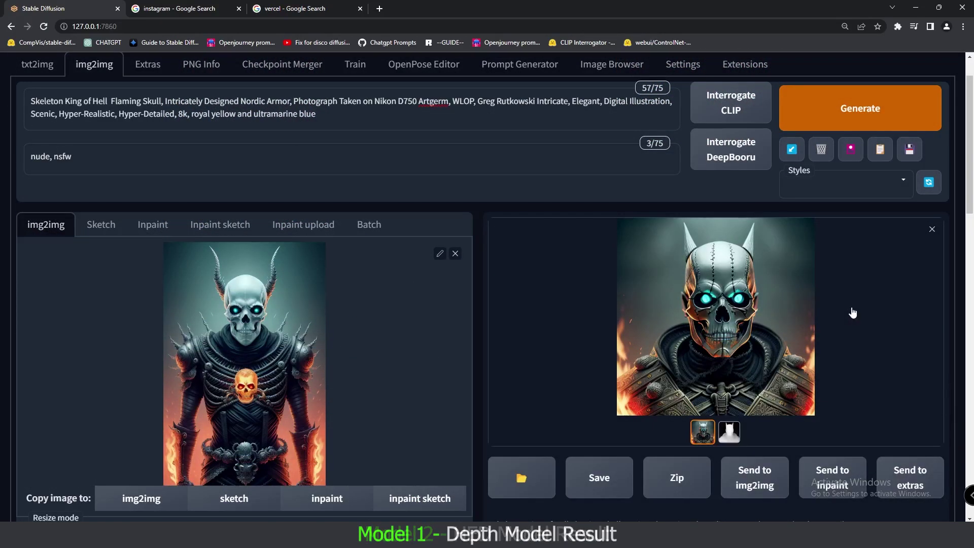
# - View the depth-model batman skull result at full size and check its depth map
pyautogui.click(714, 335)
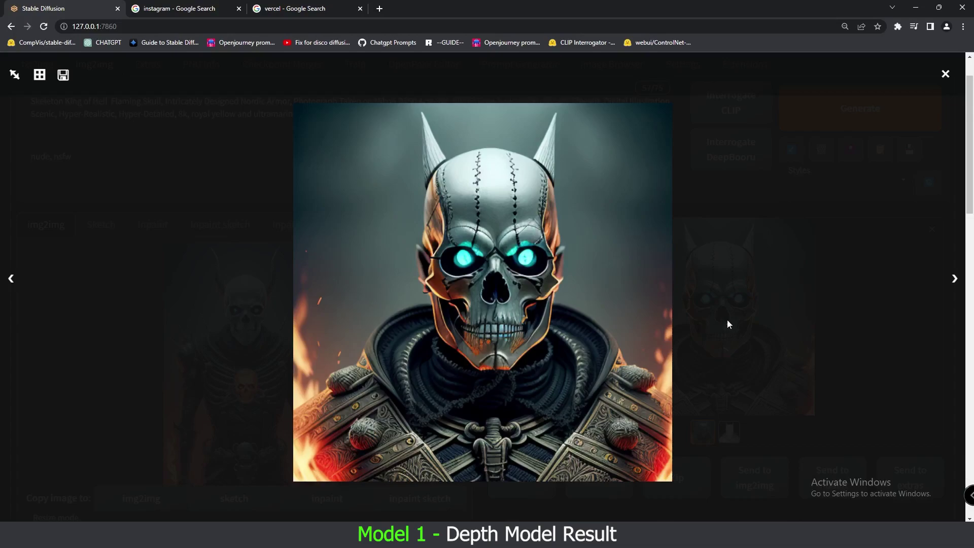
pyautogui.click(901, 334)
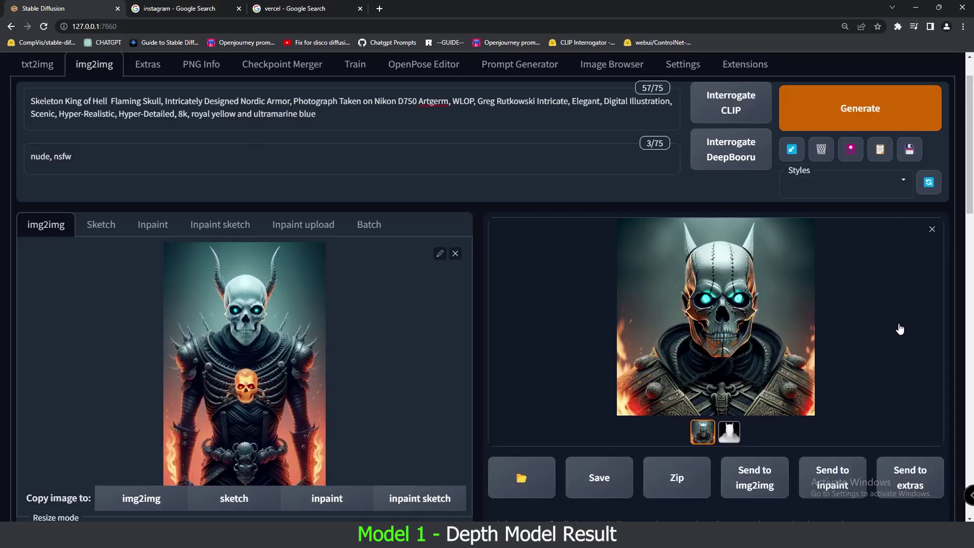
pyautogui.click(715, 386)
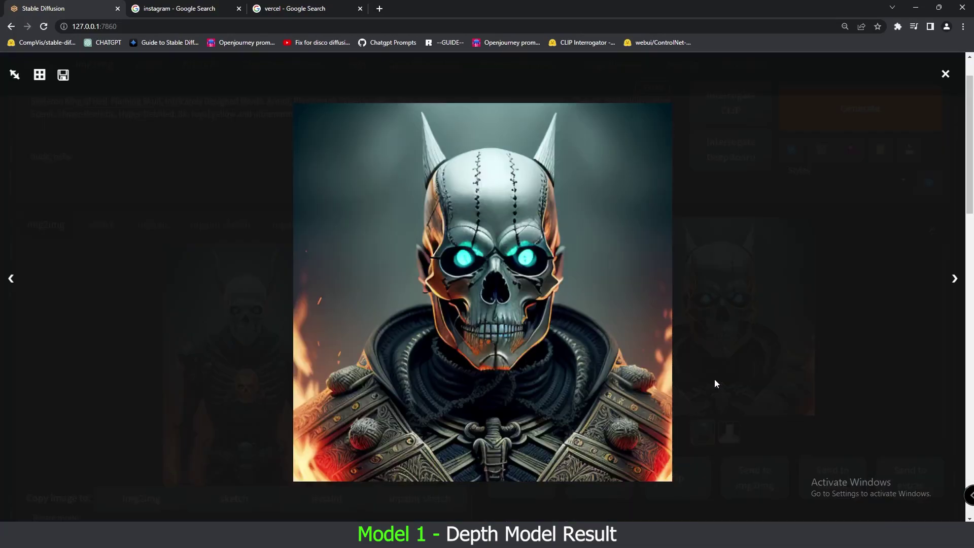
pyautogui.click(856, 364)
pyautogui.click(730, 434)
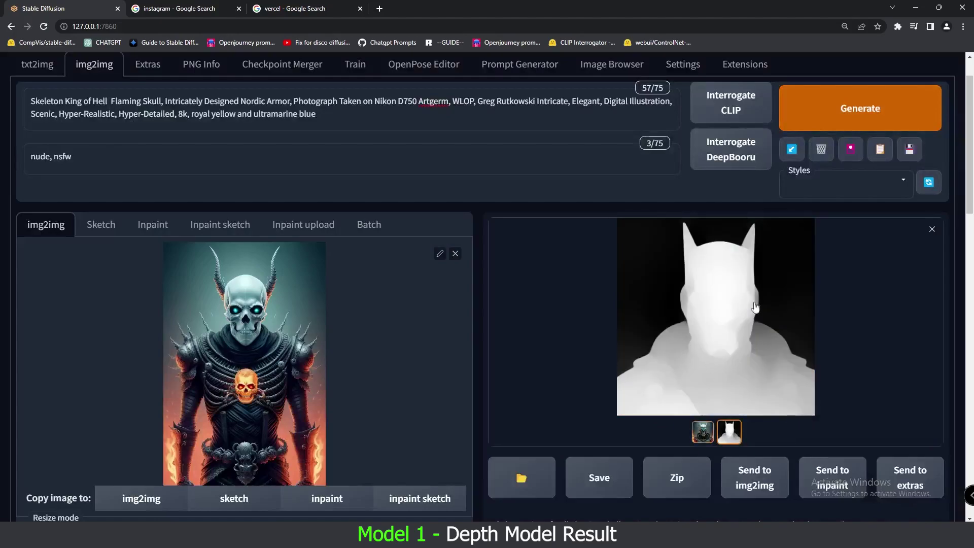
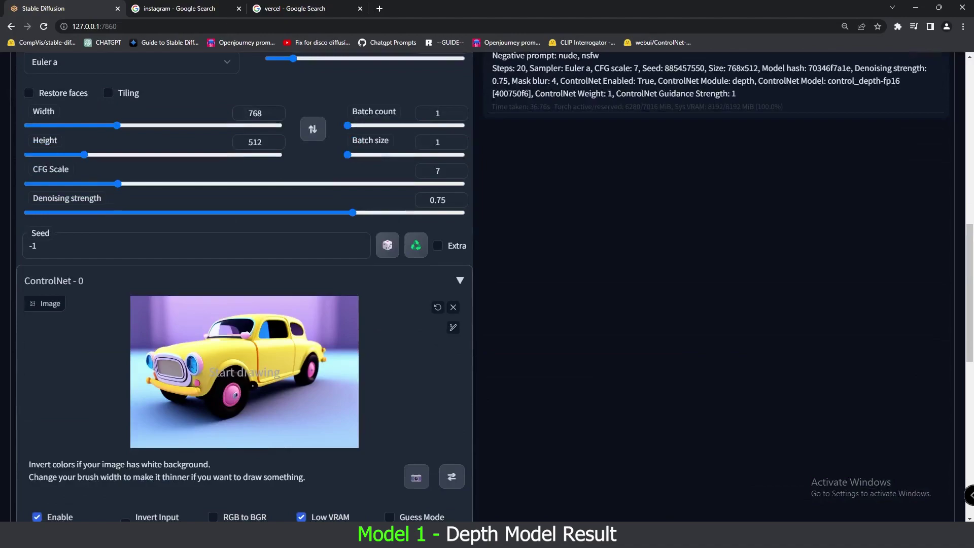
# - View the depth-model car result at full size and compare it with its depth map
pyautogui.scroll(15, 750, 414)
pyautogui.click(747, 347)
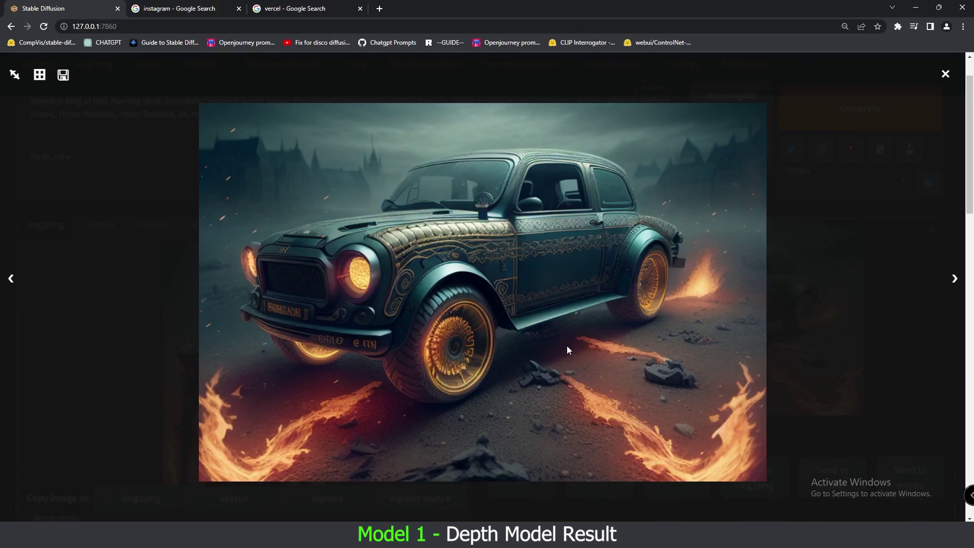
pyautogui.click(633, 347)
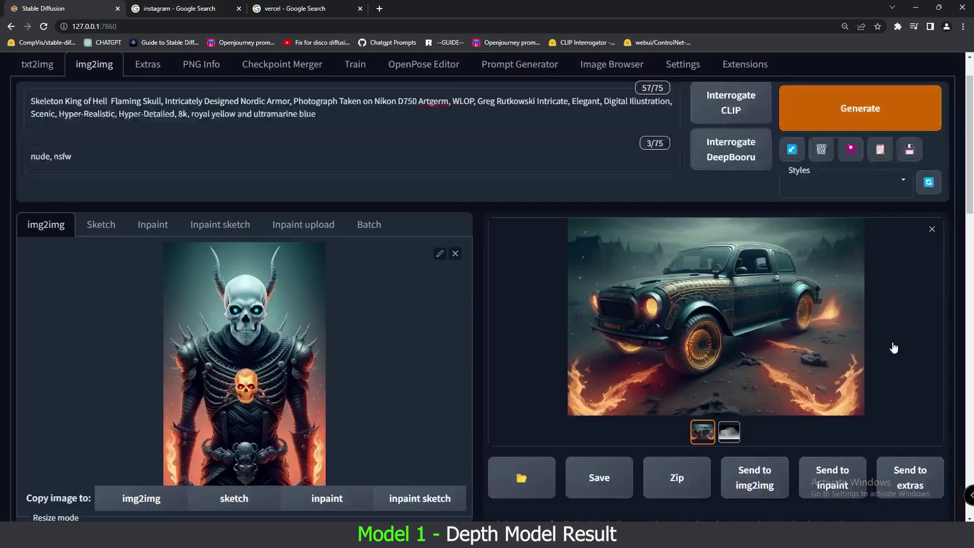
pyautogui.click(731, 432)
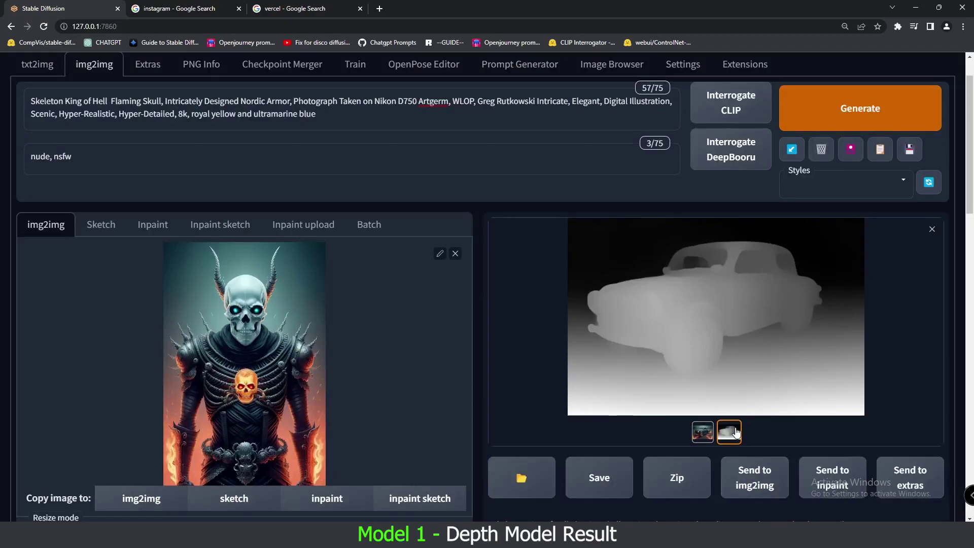
pyautogui.click(704, 432)
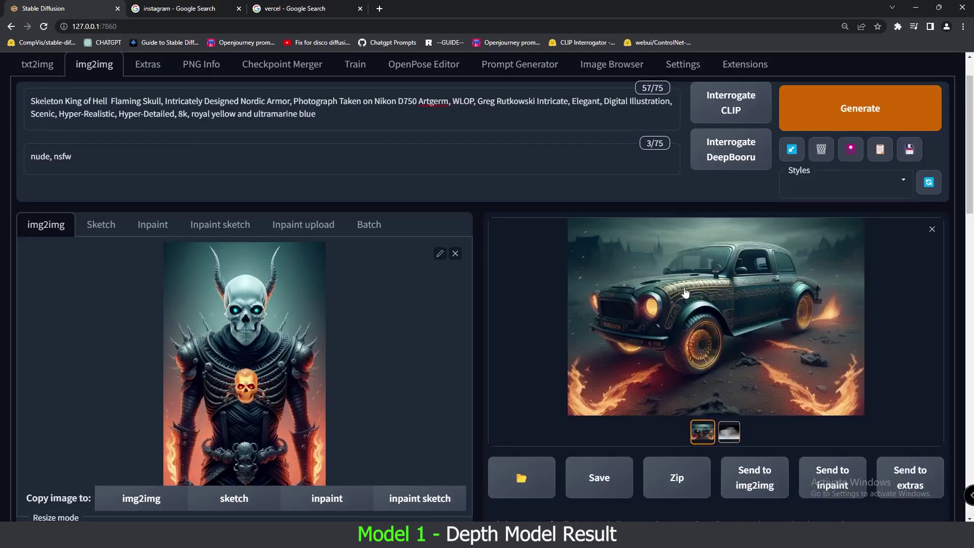
pyautogui.scroll(1, 685, 293)
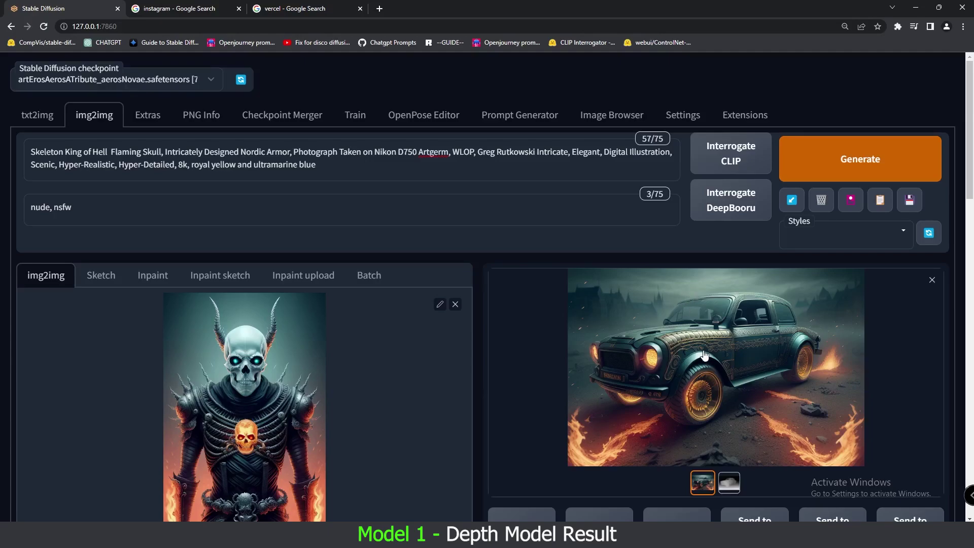
pyautogui.scroll(-1, 704, 355)
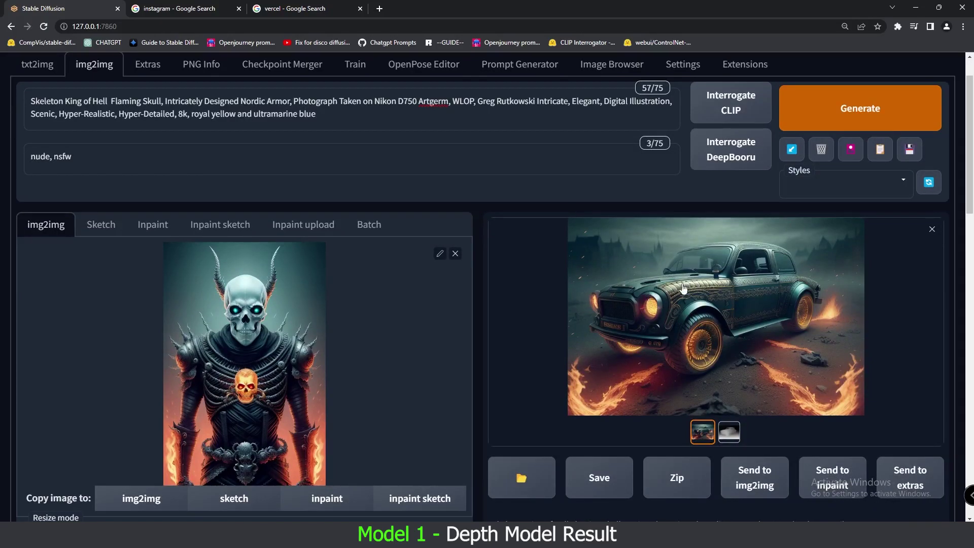
# - Switch ControlNet to the hed preprocessor and the control_hed-fp16 model, and generate the car image again
pyautogui.scroll(-6, 196, 456)
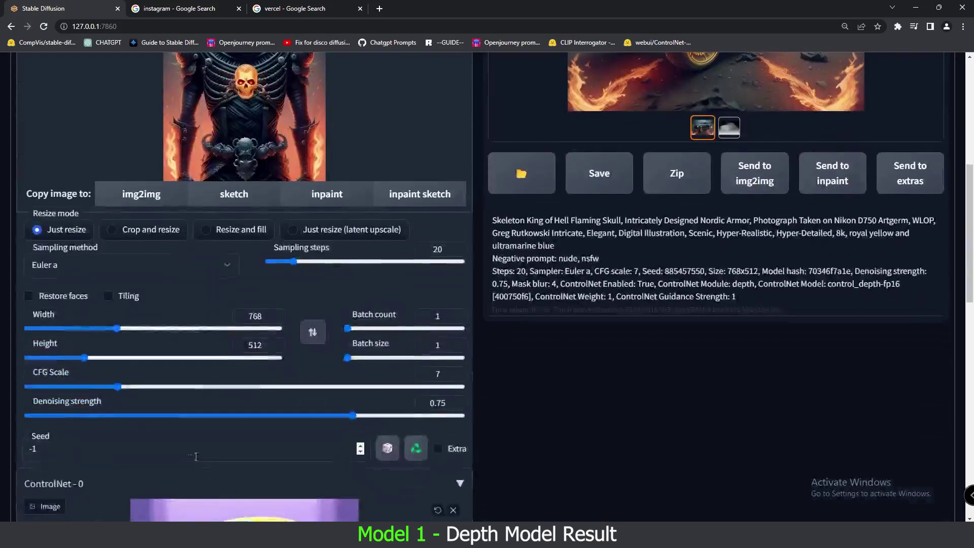
pyautogui.scroll(-7, 195, 456)
pyautogui.click(87, 421)
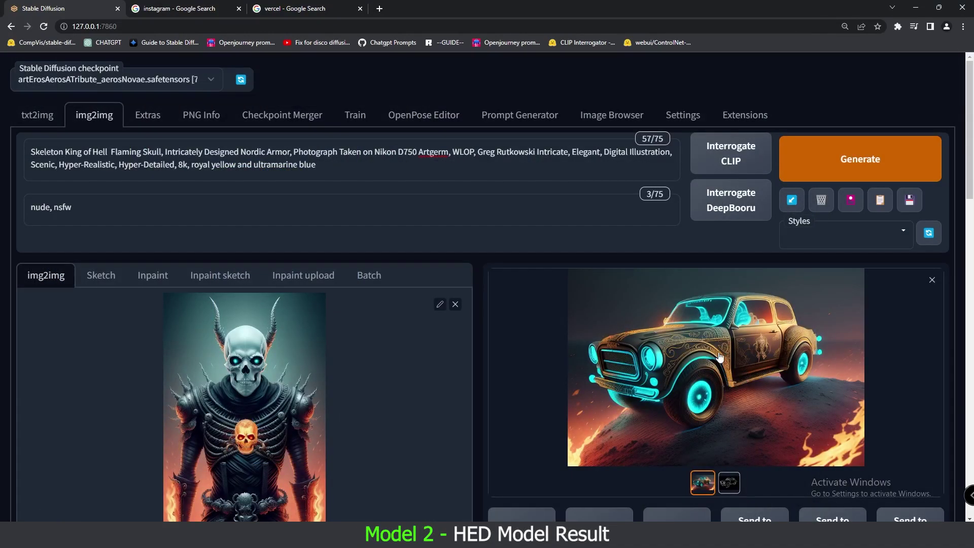
# - View the HED car result at full size and compare its style with the Skeleton King source image
pyautogui.click(720, 358)
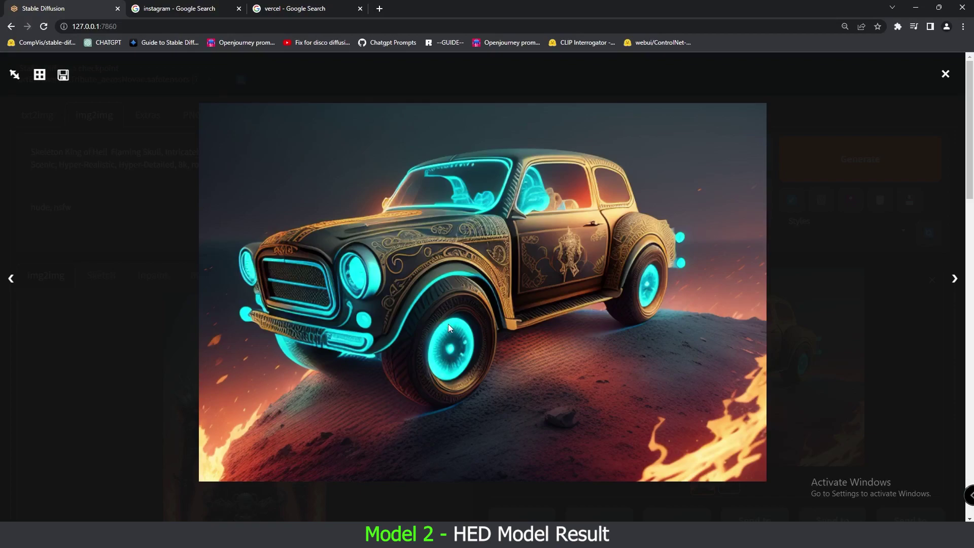
pyautogui.click(894, 383)
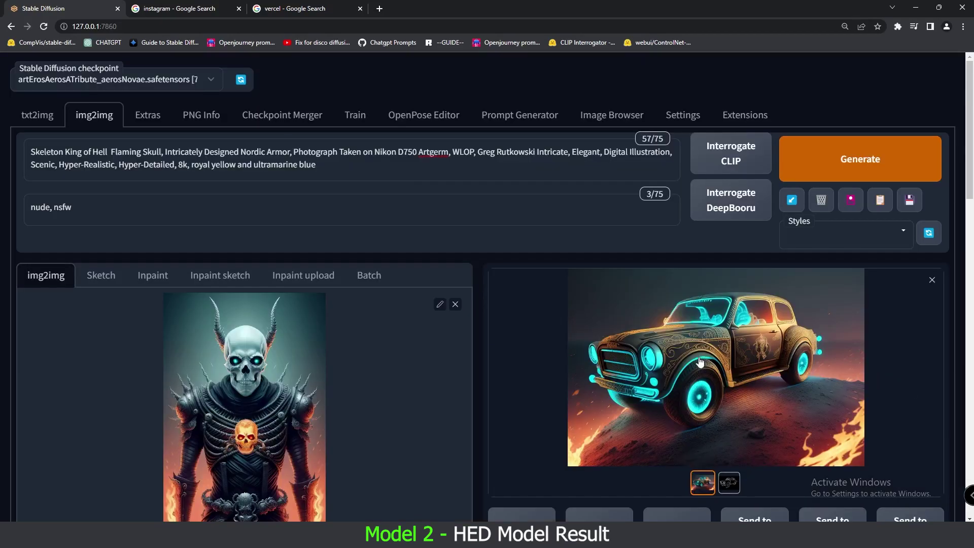
pyautogui.scroll(-1, 699, 361)
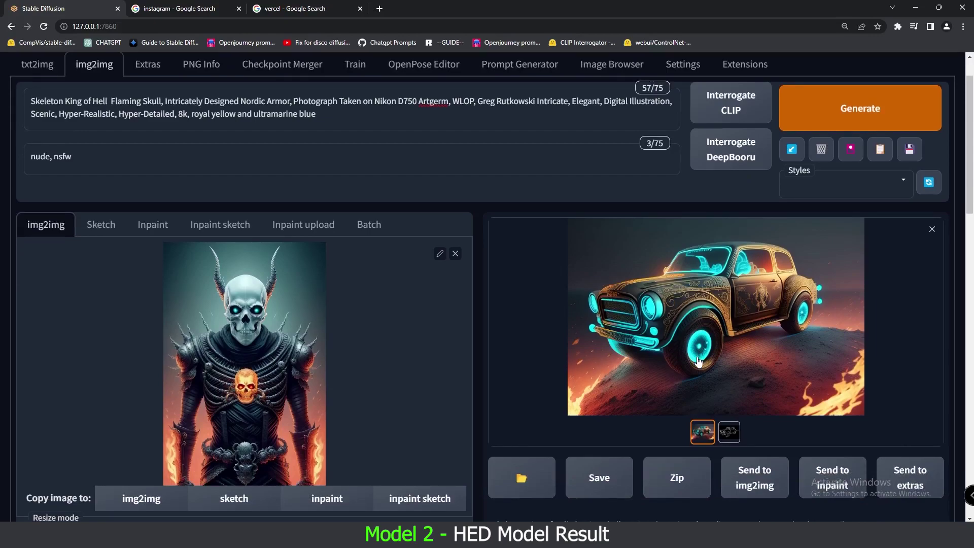
pyautogui.scroll(1, 698, 361)
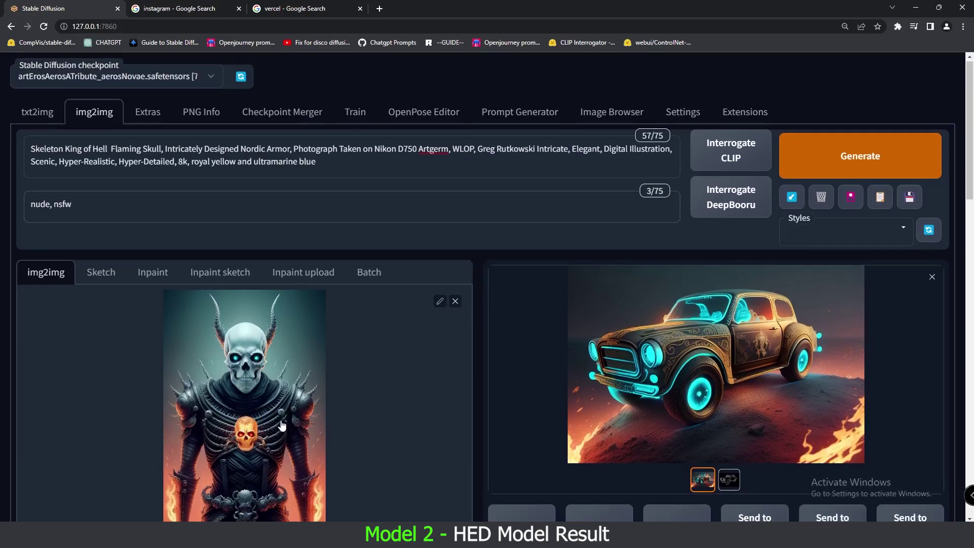
pyautogui.scroll(-1, 282, 426)
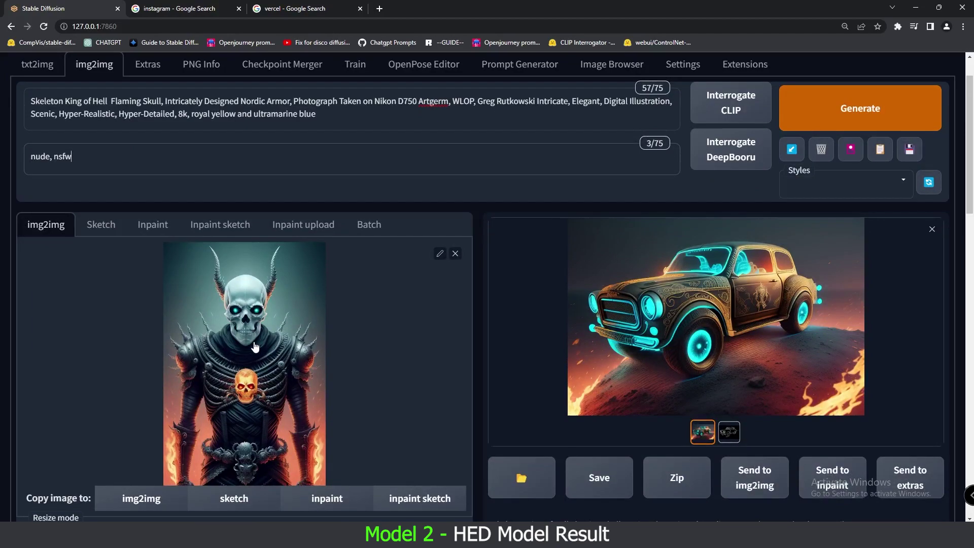
# - Review the Skeleton King prompt, the source image and the ControlNet settings behind the HED car result
pyautogui.scroll(1, 242, 353)
pyautogui.moveTo(31, 151); pyautogui.dragTo(364, 189)
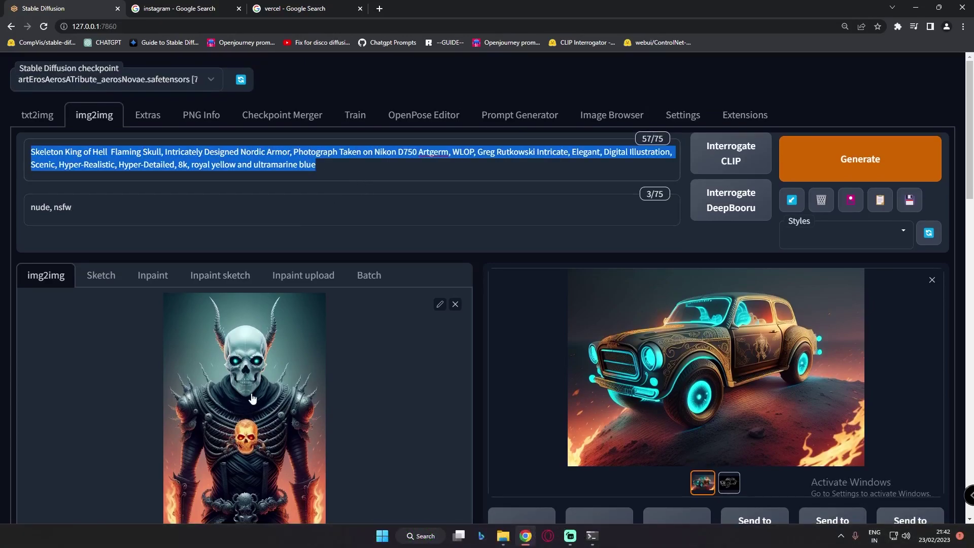
pyautogui.scroll(-10, 252, 398)
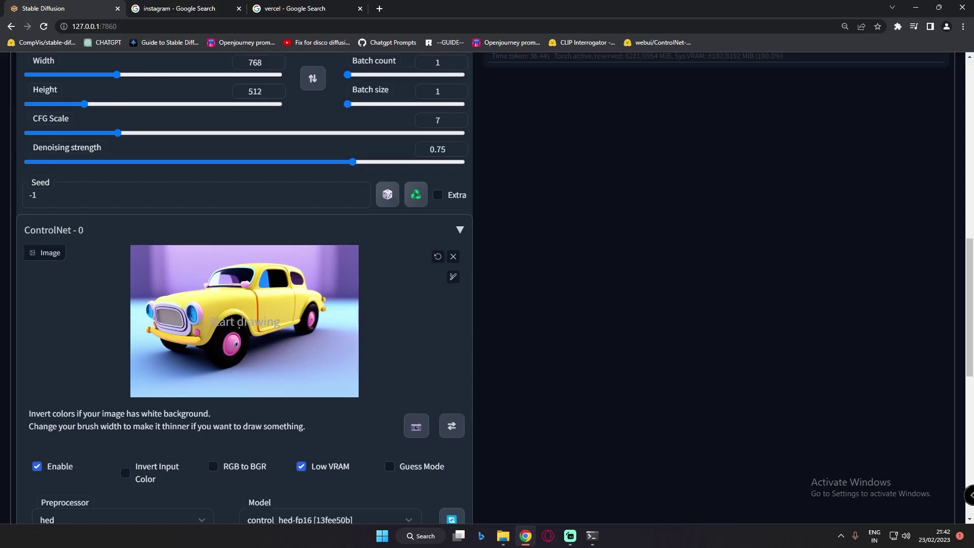
pyautogui.scroll(10, 239, 324)
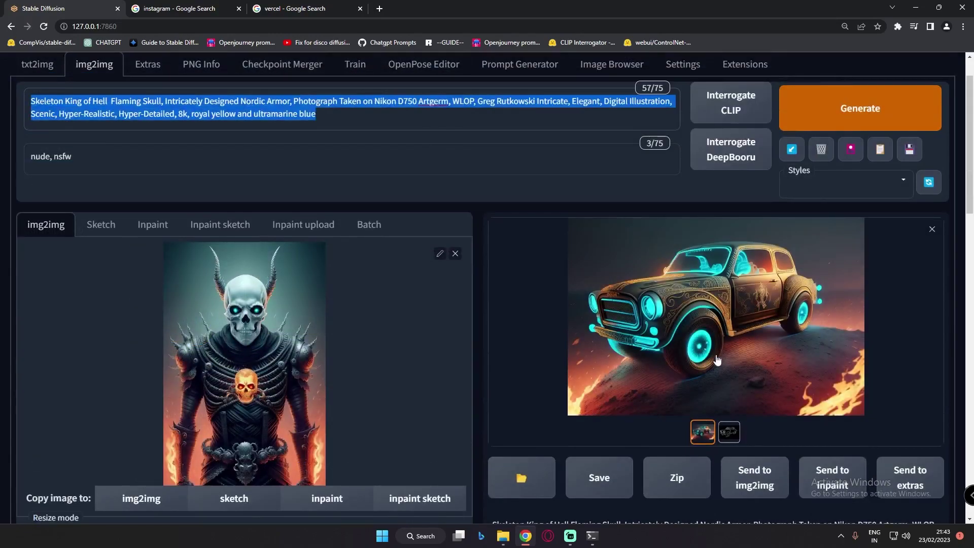
pyautogui.scroll(1, 495, 333)
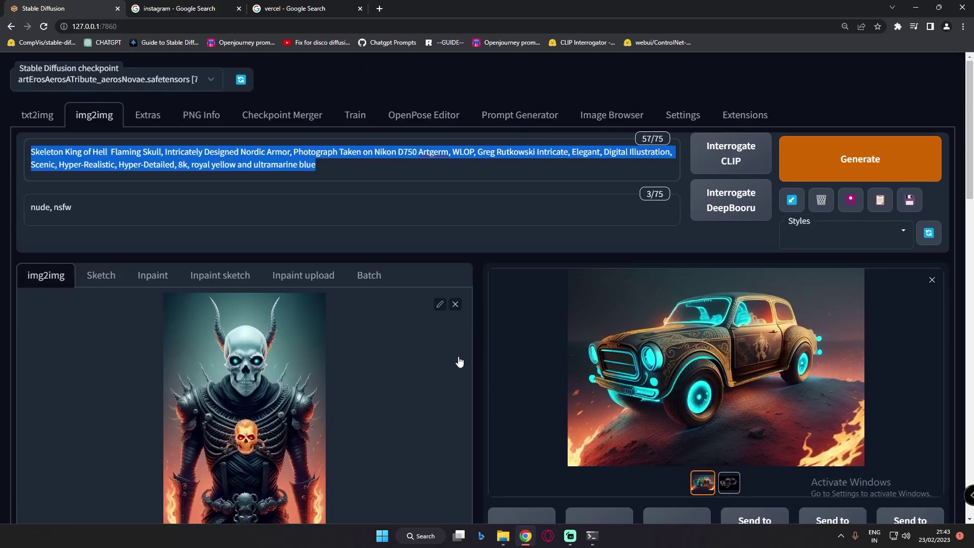
pyautogui.scroll(-9, 360, 481)
pyautogui.scroll(-7, 271, 433)
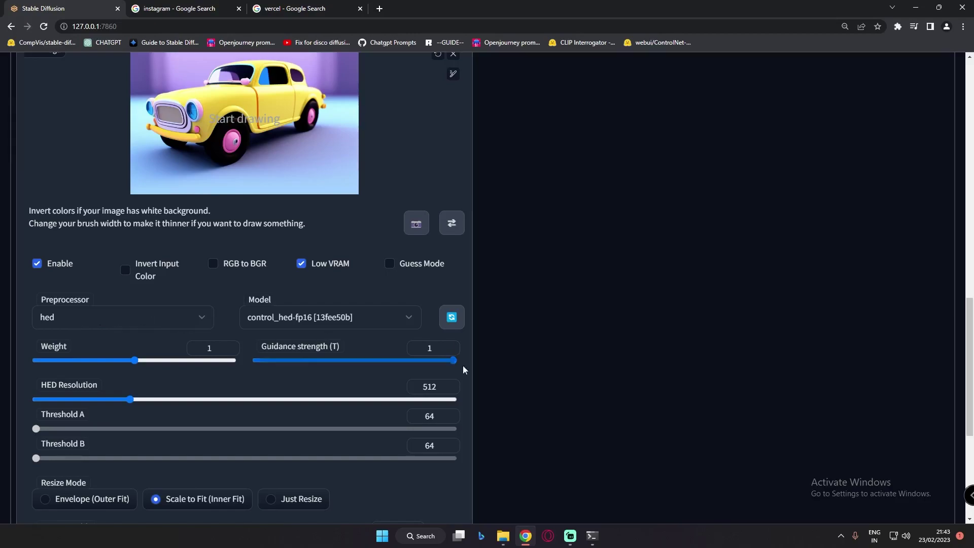
pyautogui.scroll(16, 570, 412)
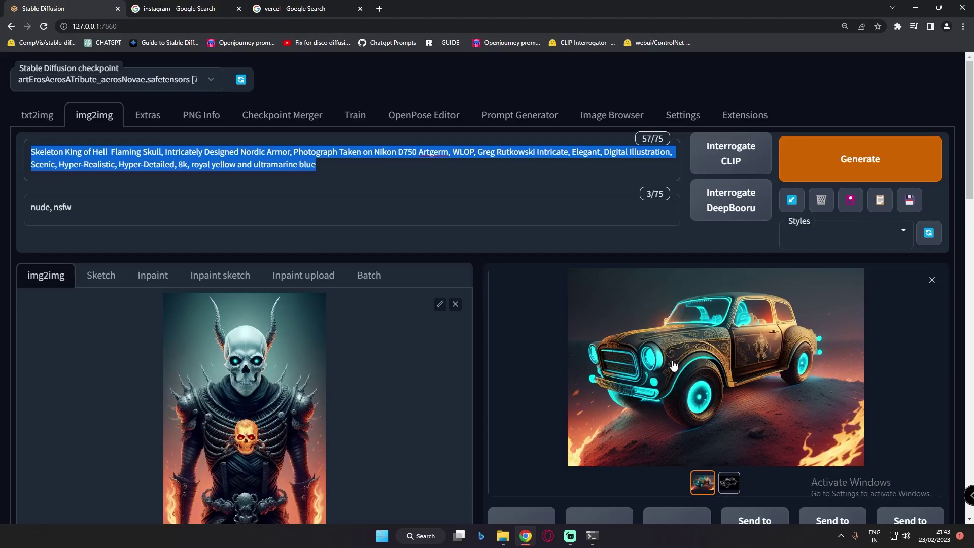
pyautogui.click(498, 259)
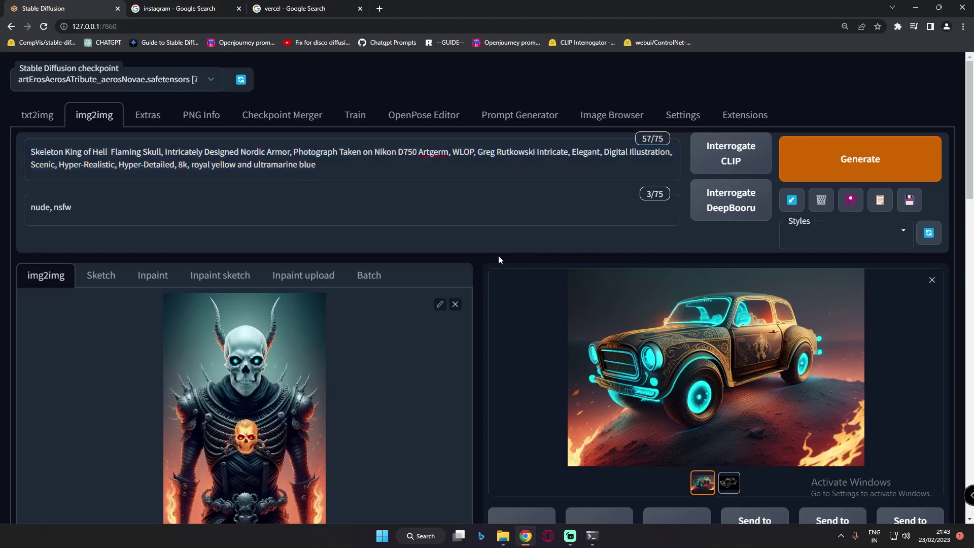